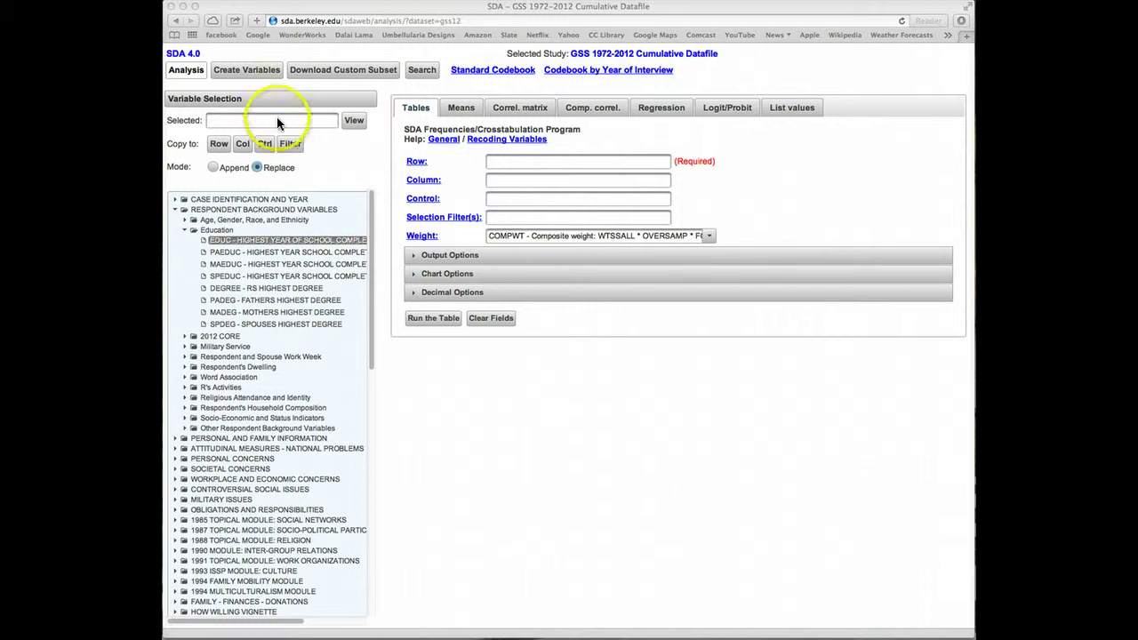
- Open the variable recoding form and view the value distribution of the EDUC variable
click(262, 72)
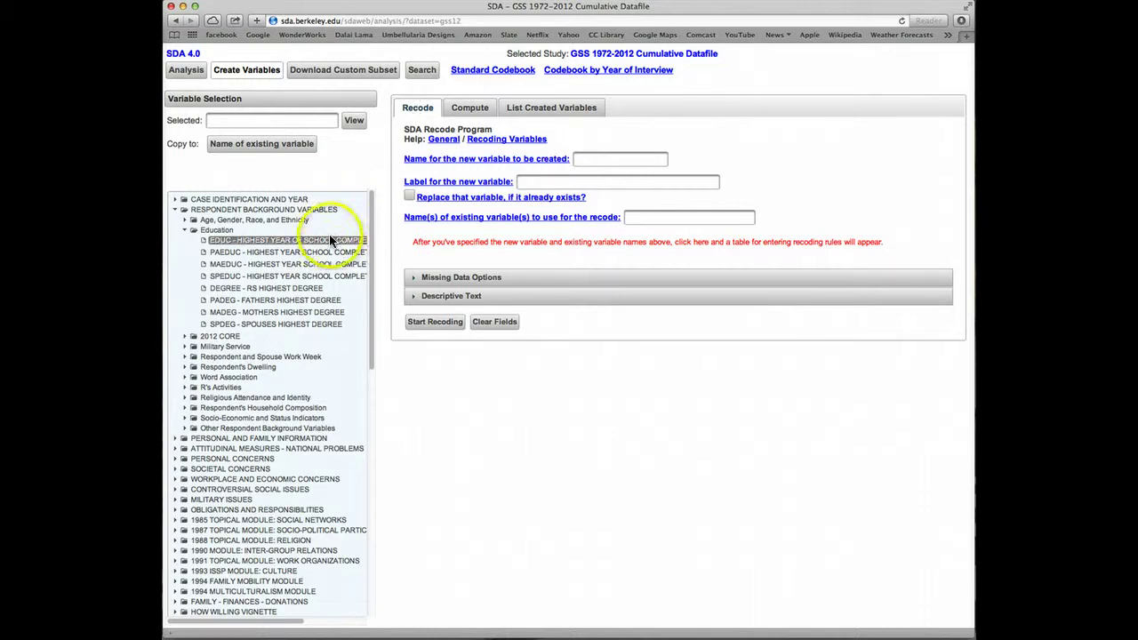
click(279, 242)
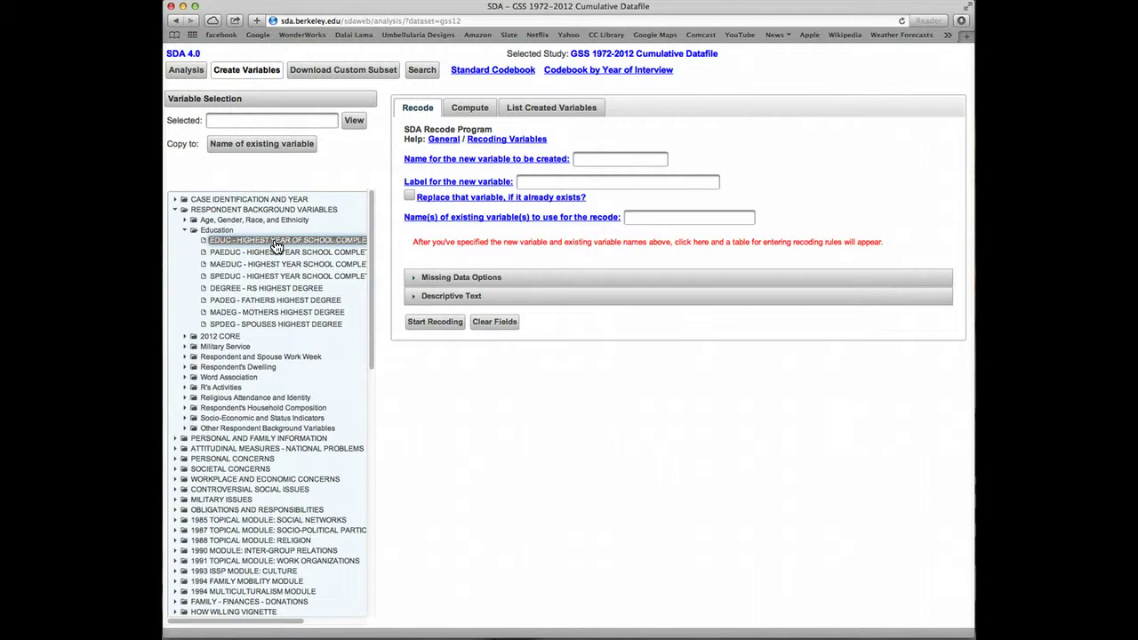
click(229, 242)
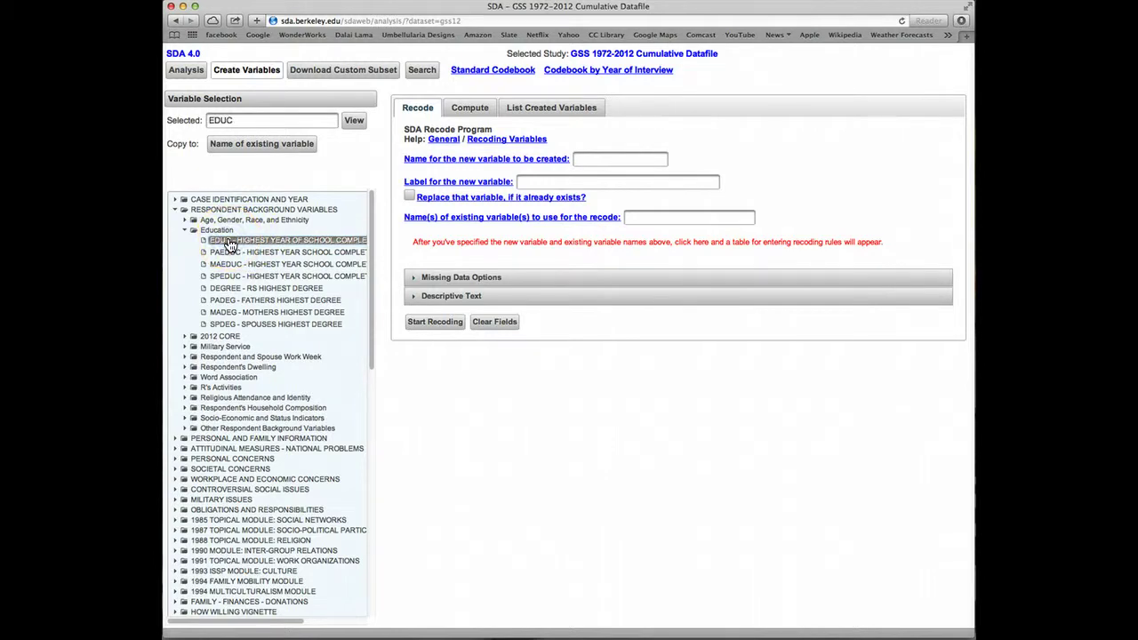
click(266, 108)
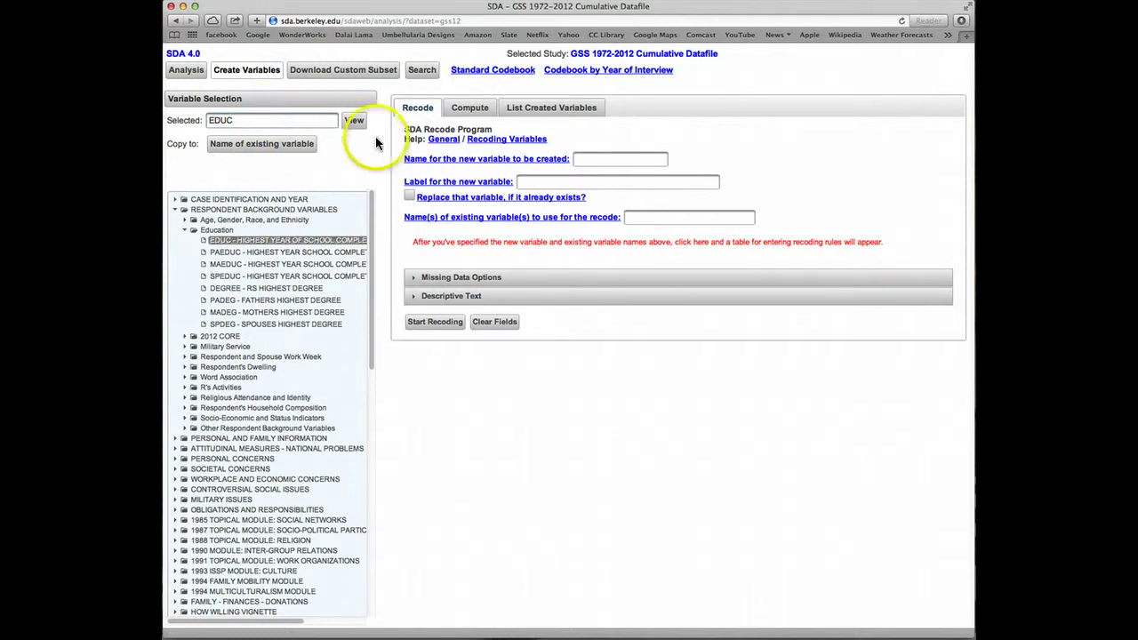
click(354, 124)
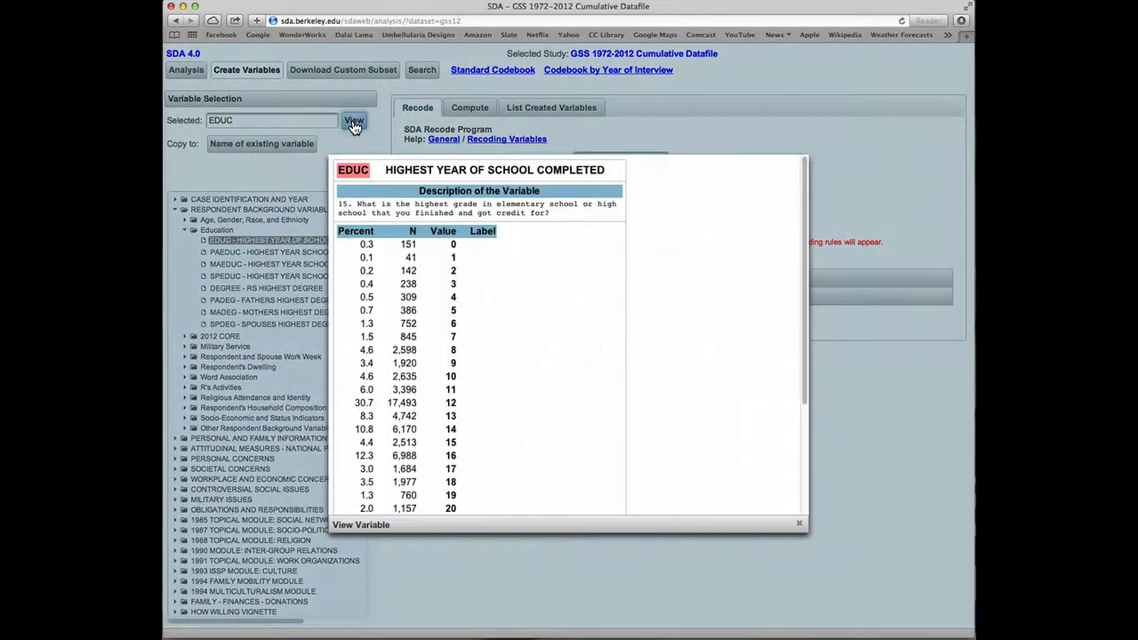
click(894, 292)
scroll(767, 227, down, 2)
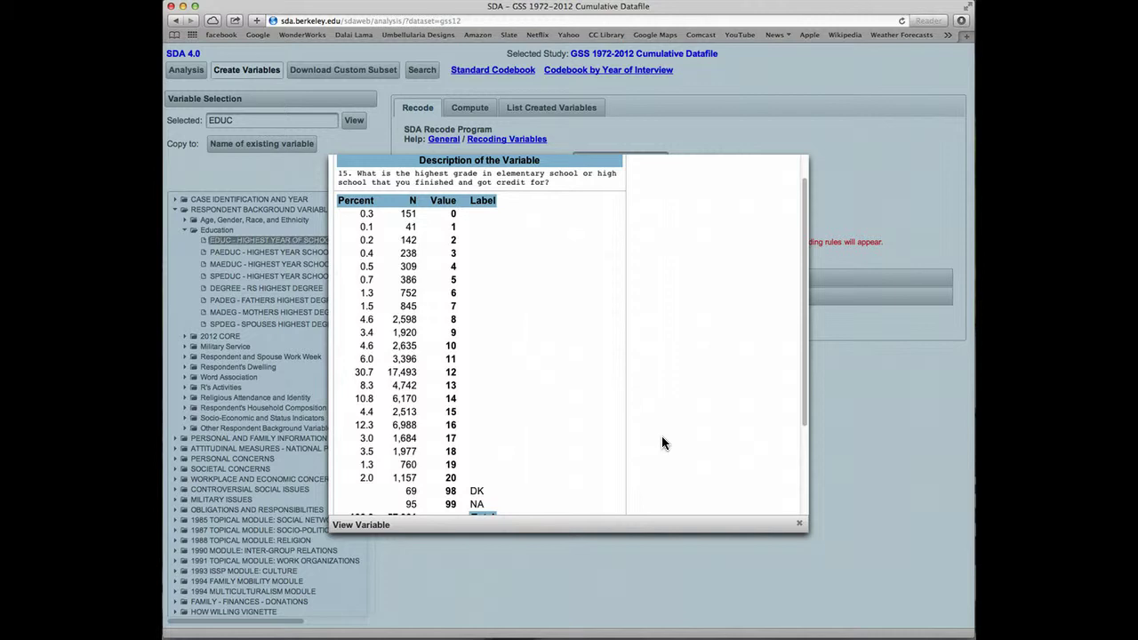
click(930, 163)
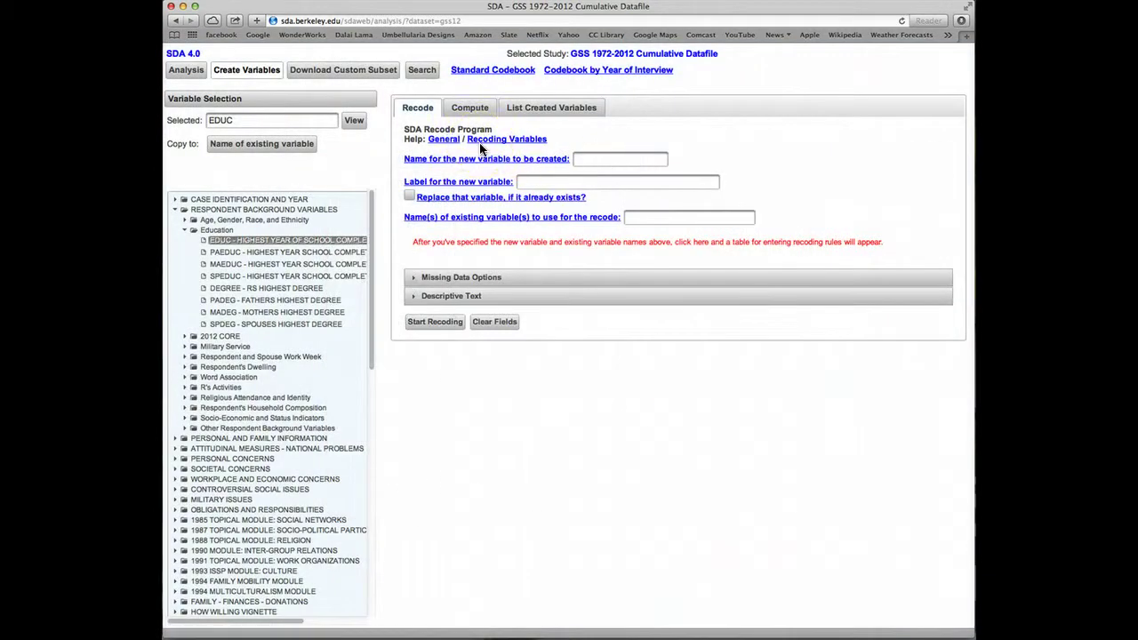
- Name the new variable educ3c, label it "Education in 3 categories" and allow it to replace an existing variable
click(589, 158)
text(educ3c)
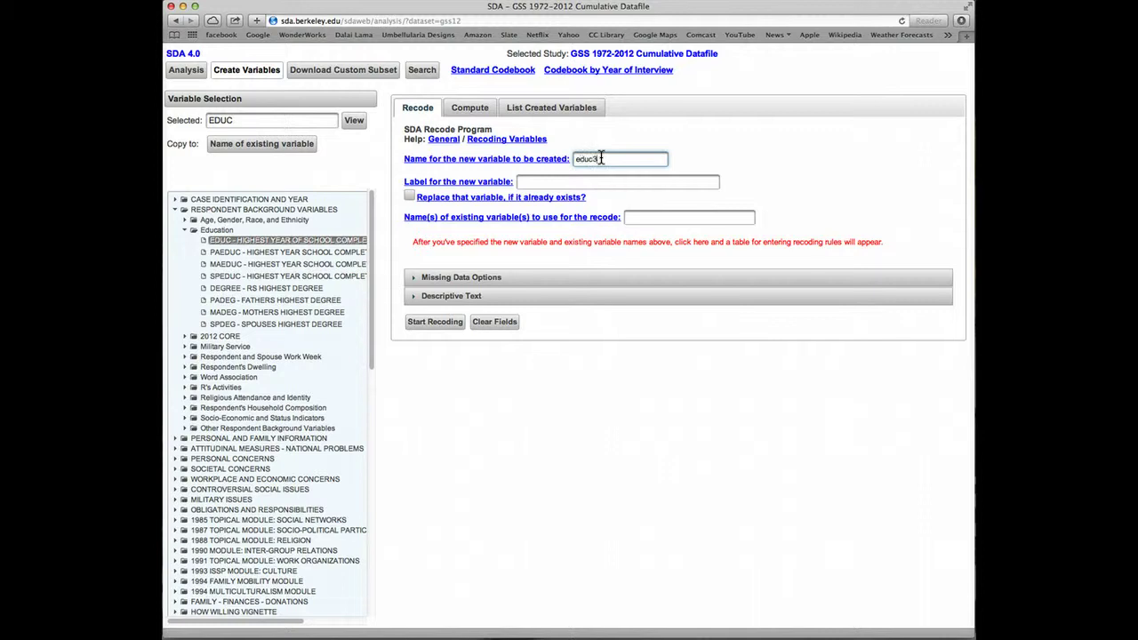
click(570, 181)
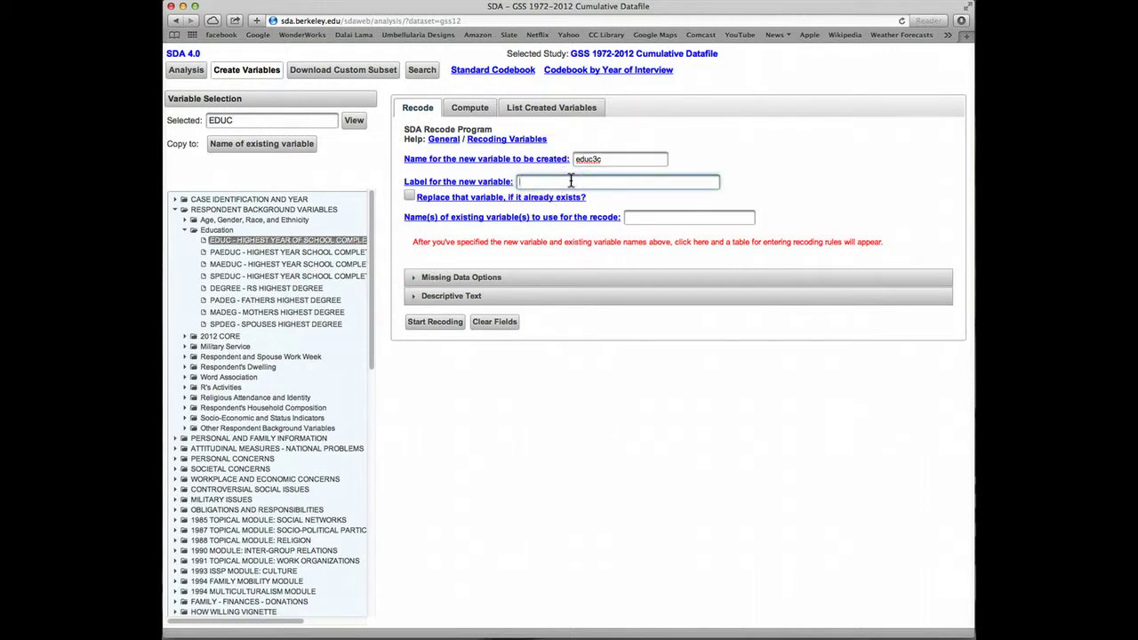
text(Education in 3 categories)
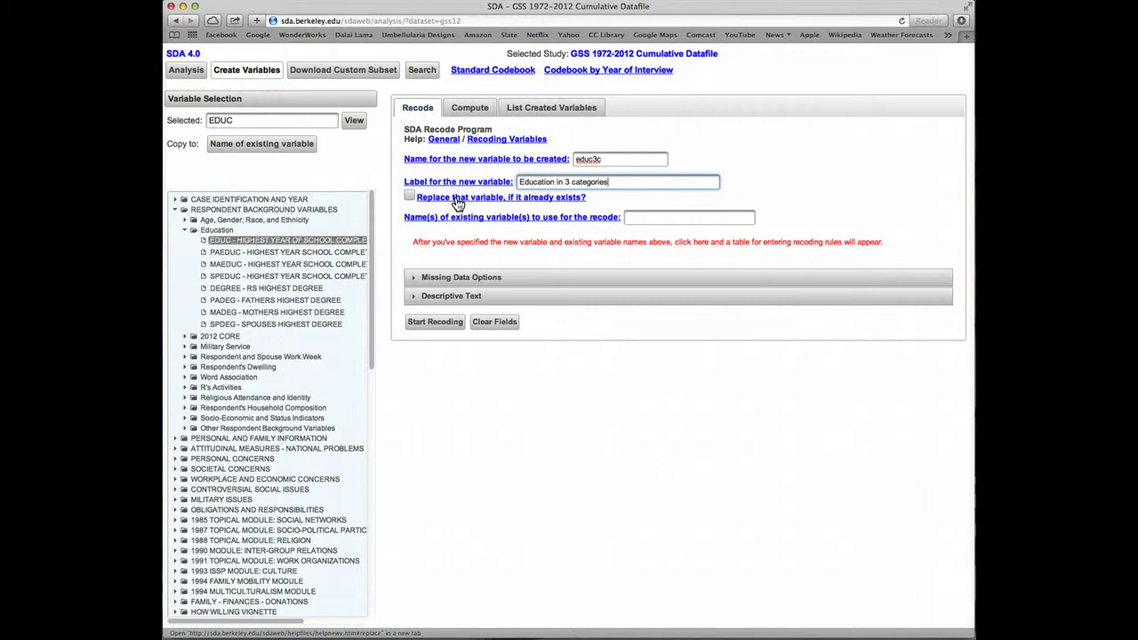
click(409, 196)
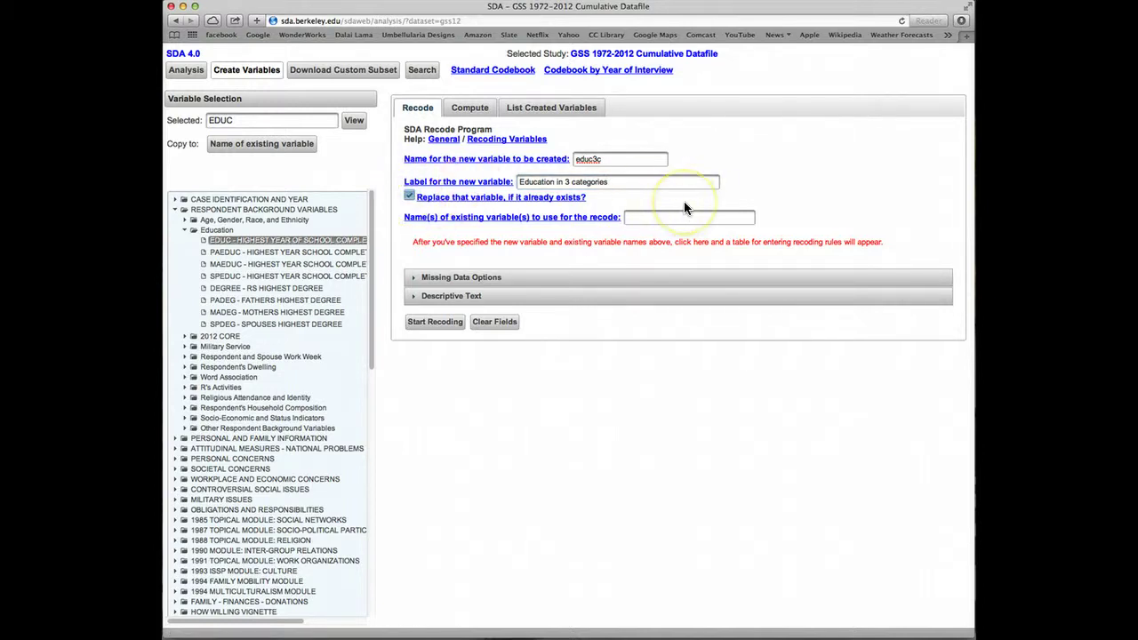
click(625, 158)
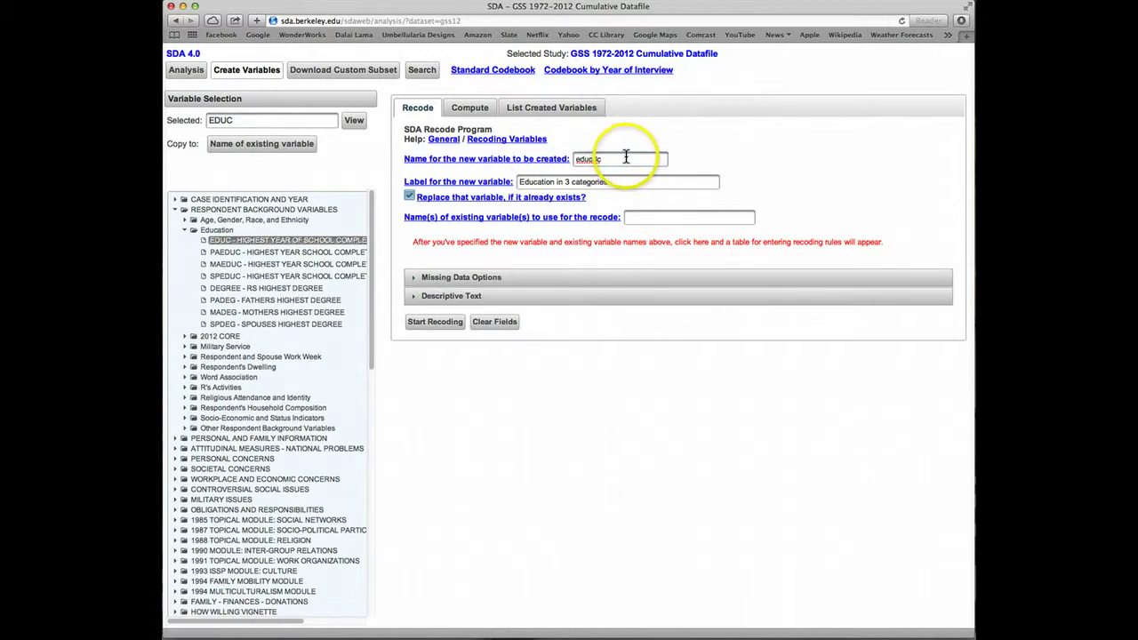
- Set educ as the existing variable for the recode and display the table for entering recoding rules
click(665, 218)
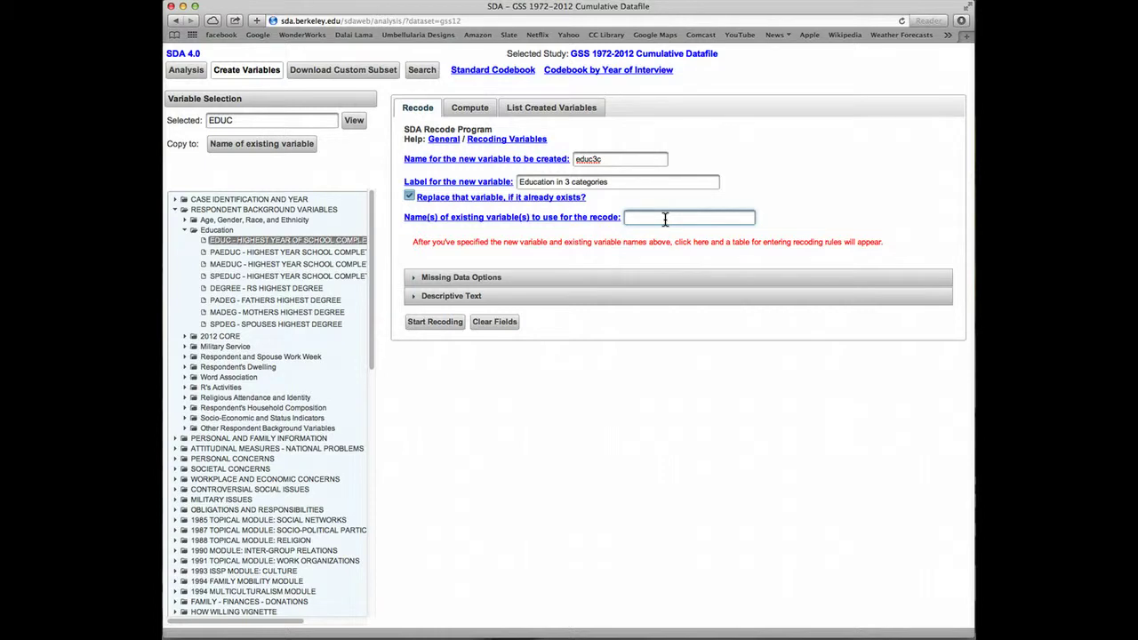
text(educ)
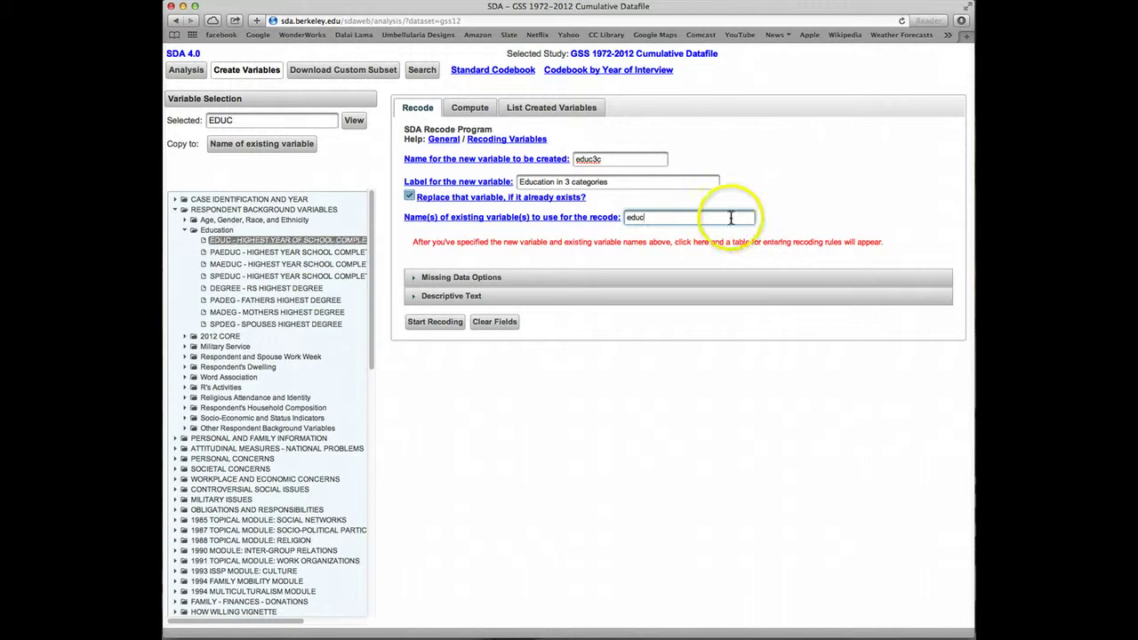
click(768, 242)
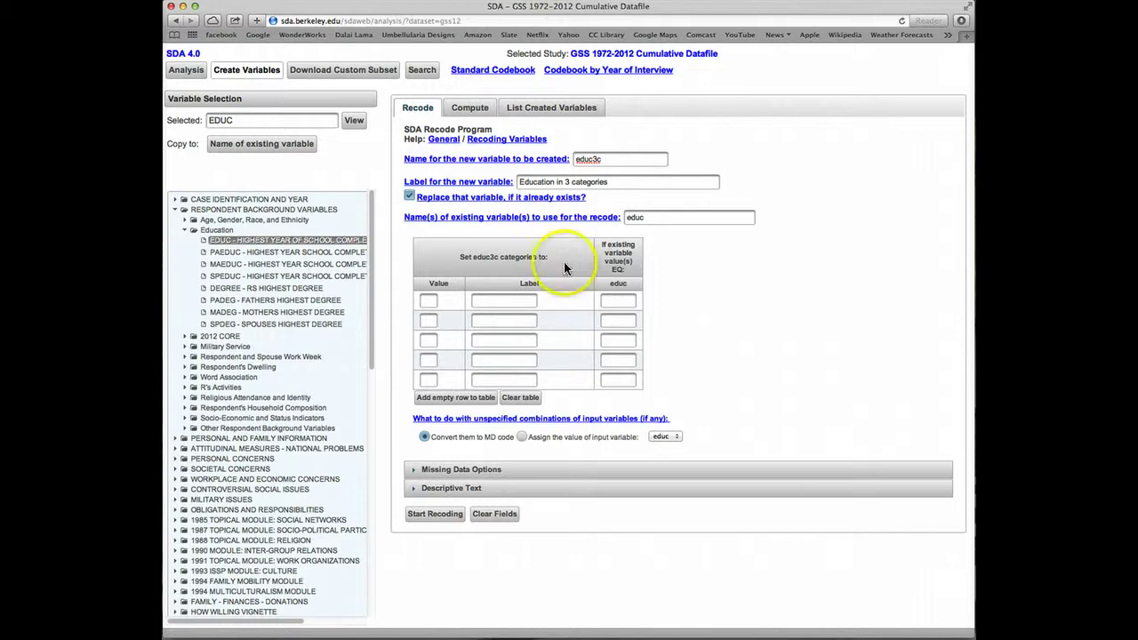
- Define category 1 as "High school or less" for educ values 0-12
click(428, 300)
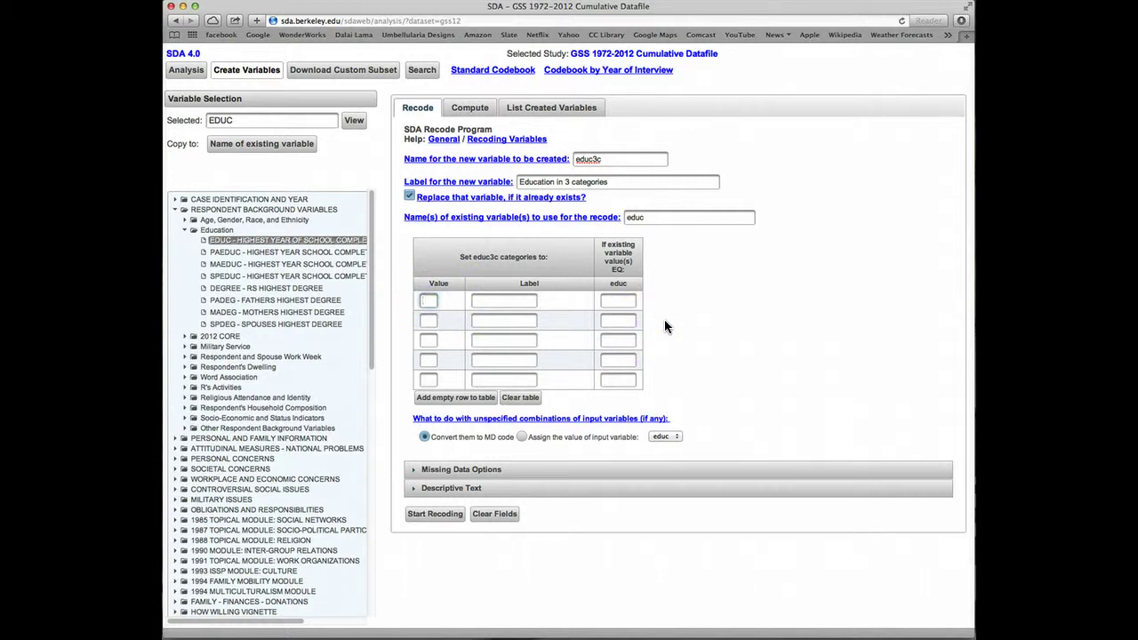
text(1)
click(517, 303)
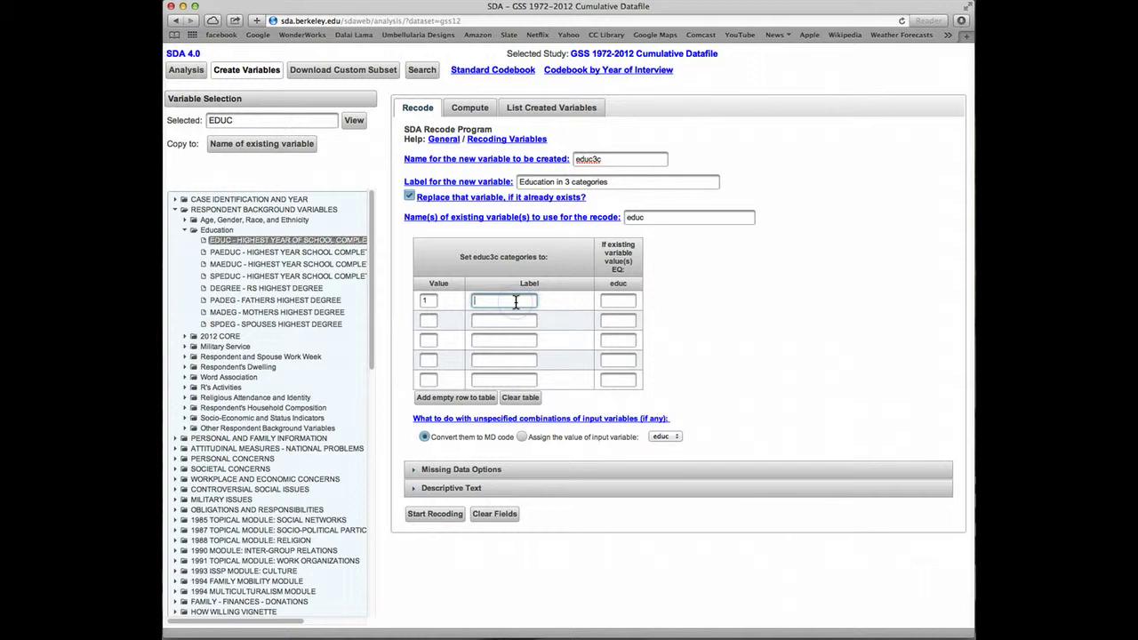
text(High school or less)
click(618, 300)
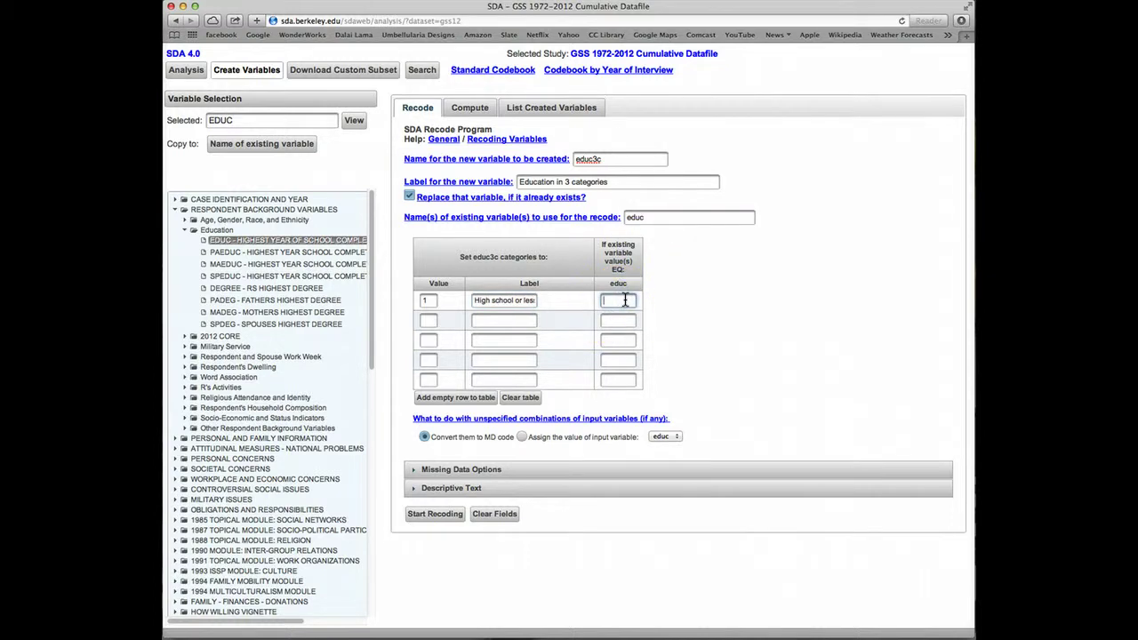
text(0-12)
- Define category 2 as "Some college" for educ values 13-16
click(429, 320)
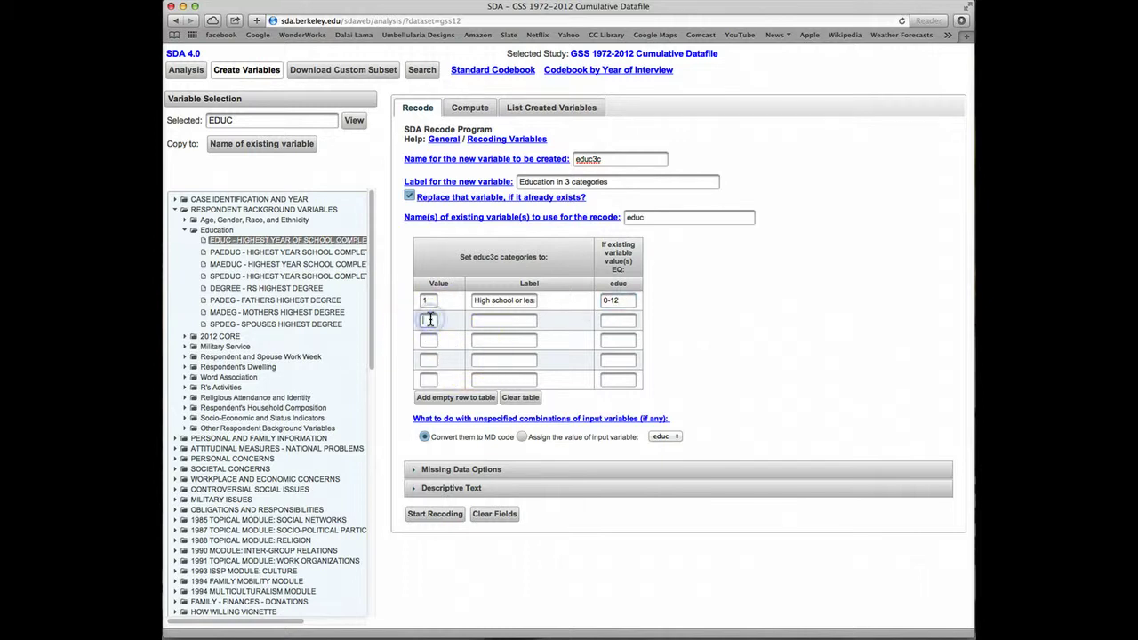
text(2)
click(489, 322)
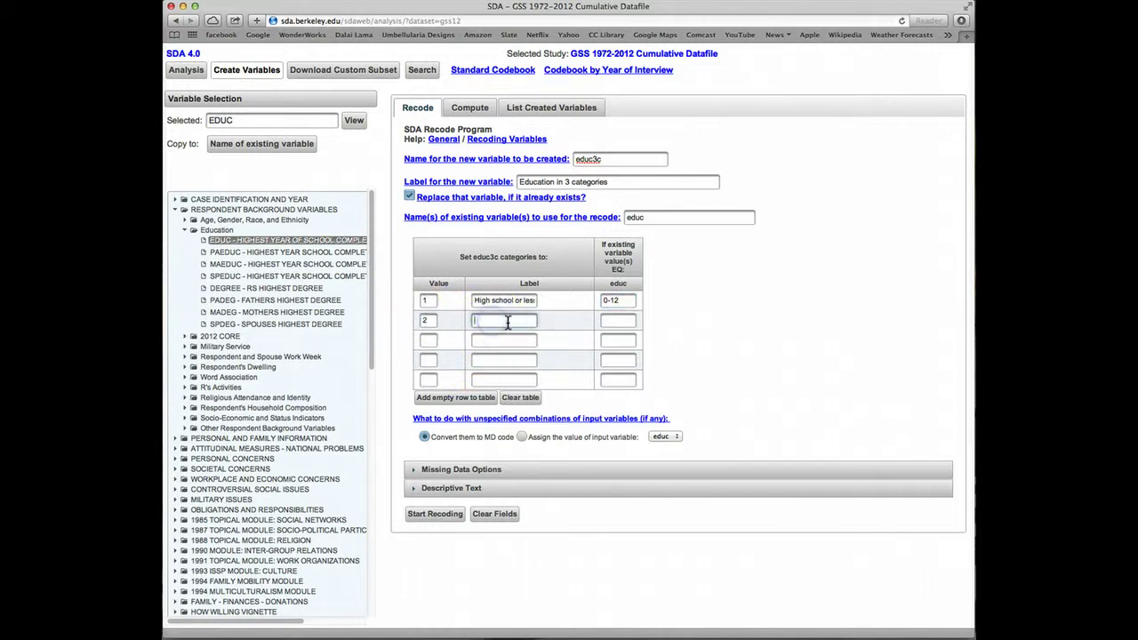
text(Some college)
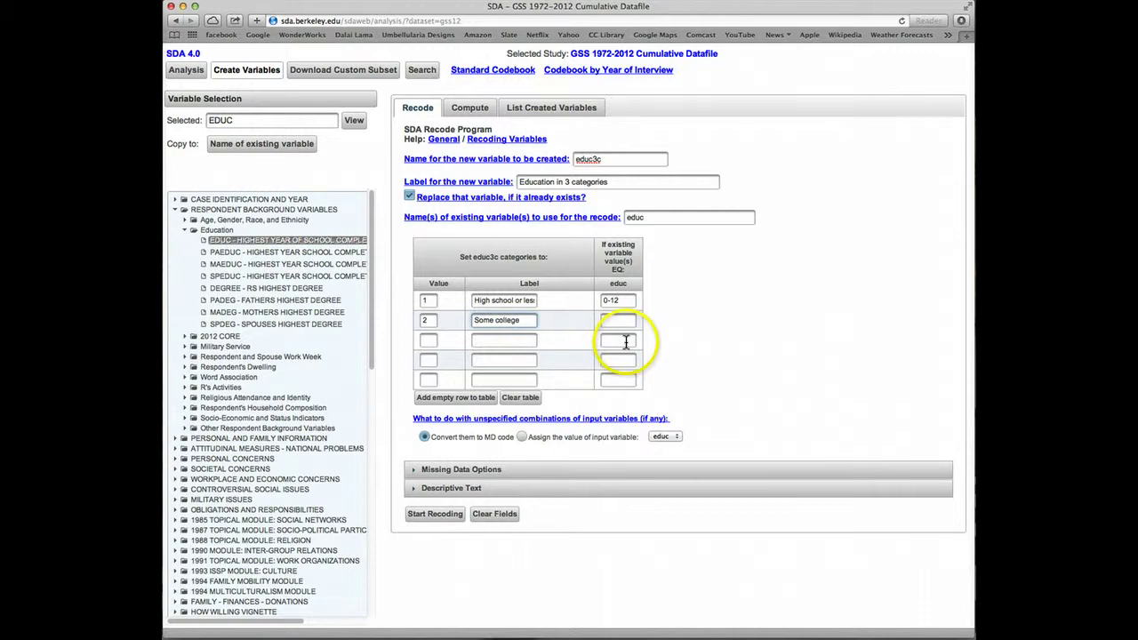
click(626, 322)
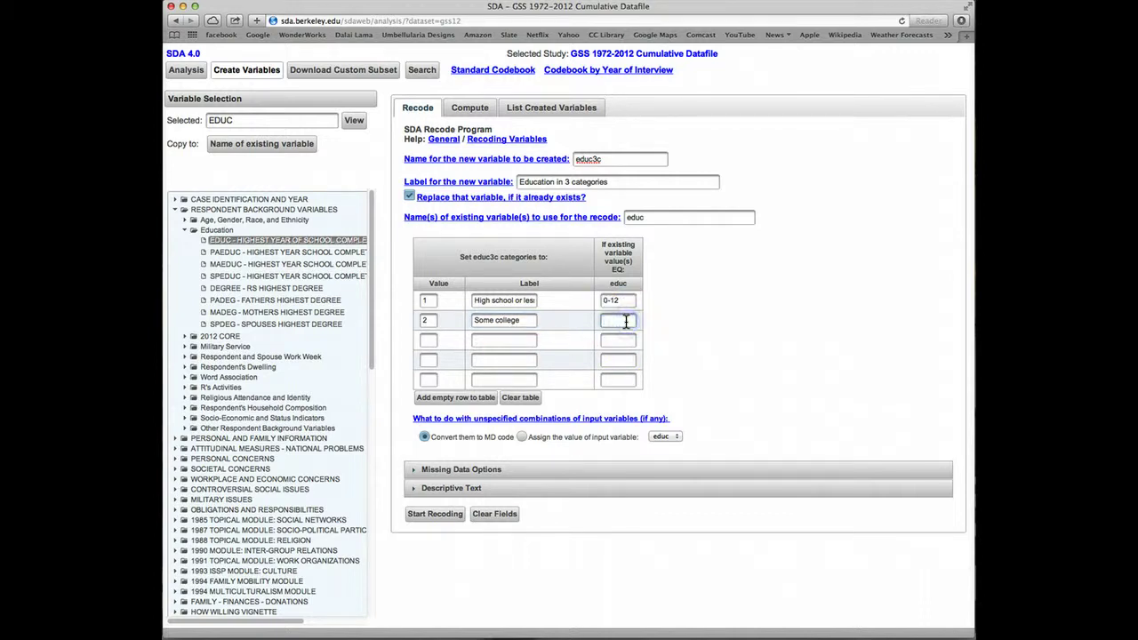
text(13-16)
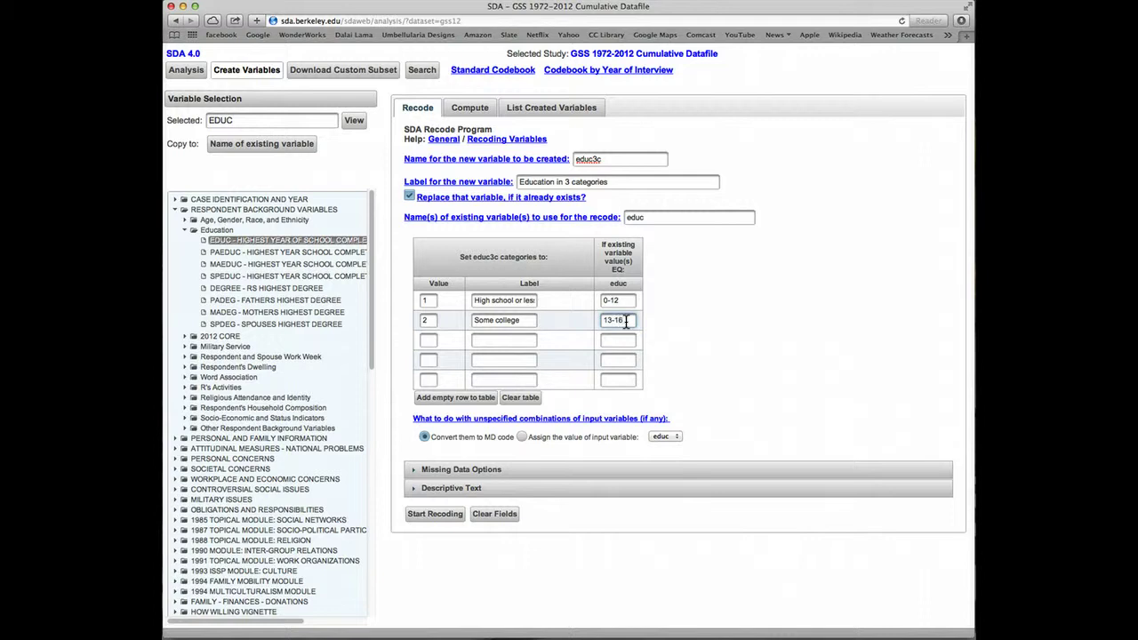
- Define category 3 as "Post graduate" for educ values 17-*
click(428, 340)
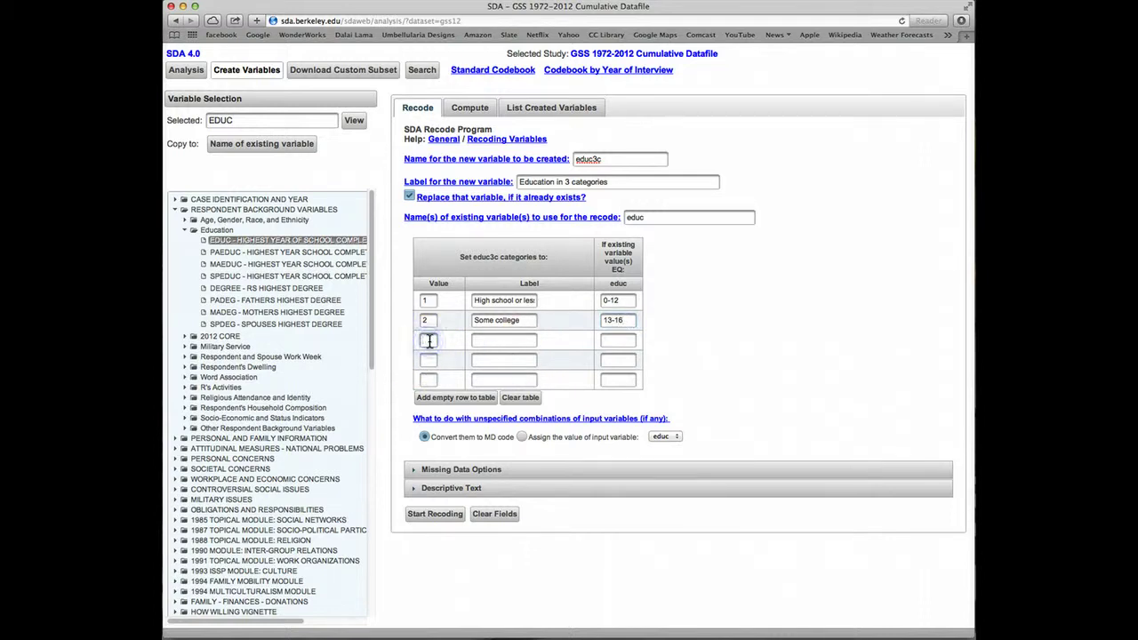
text(3)
click(494, 341)
text(Post graduate)
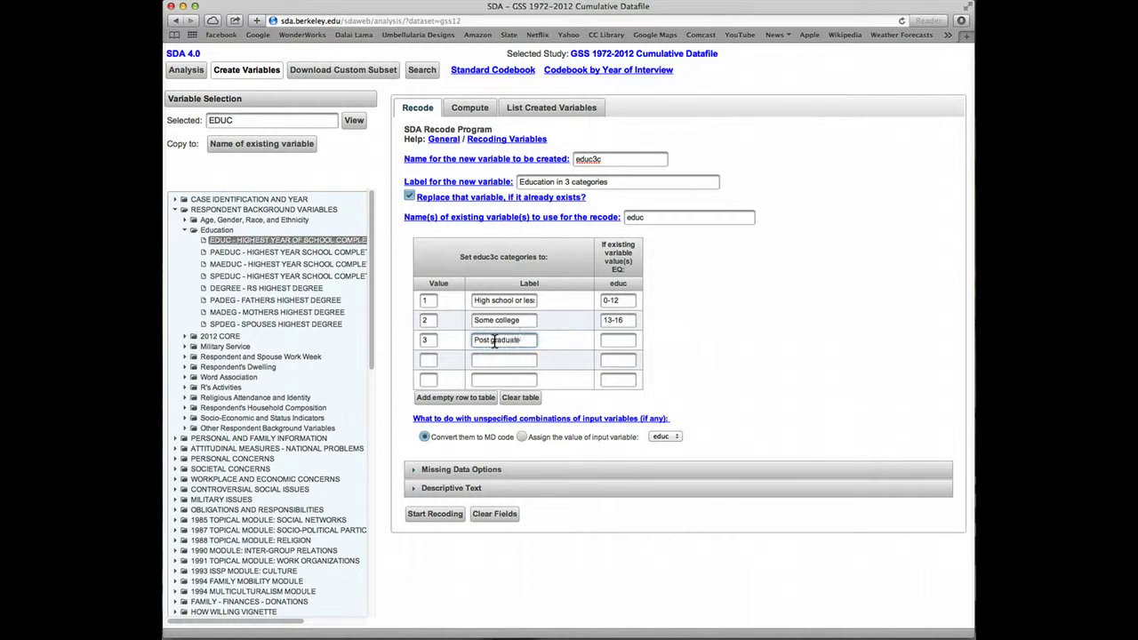
click(620, 340)
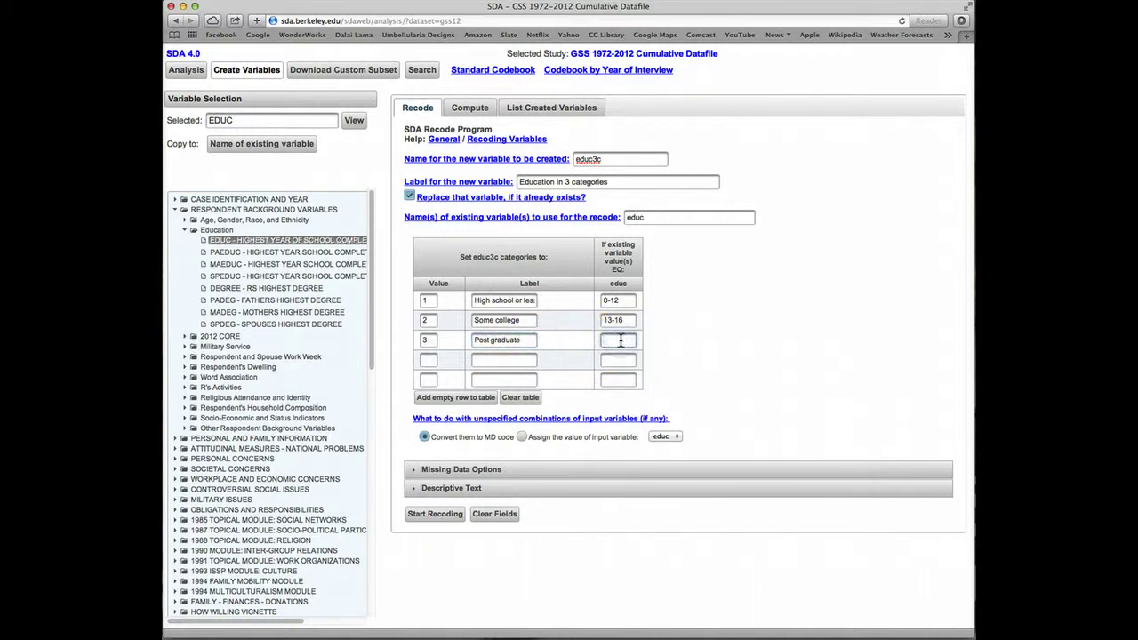
text(17-*)
- Run the educ3c recode, review the output page and return to the recode form
click(440, 518)
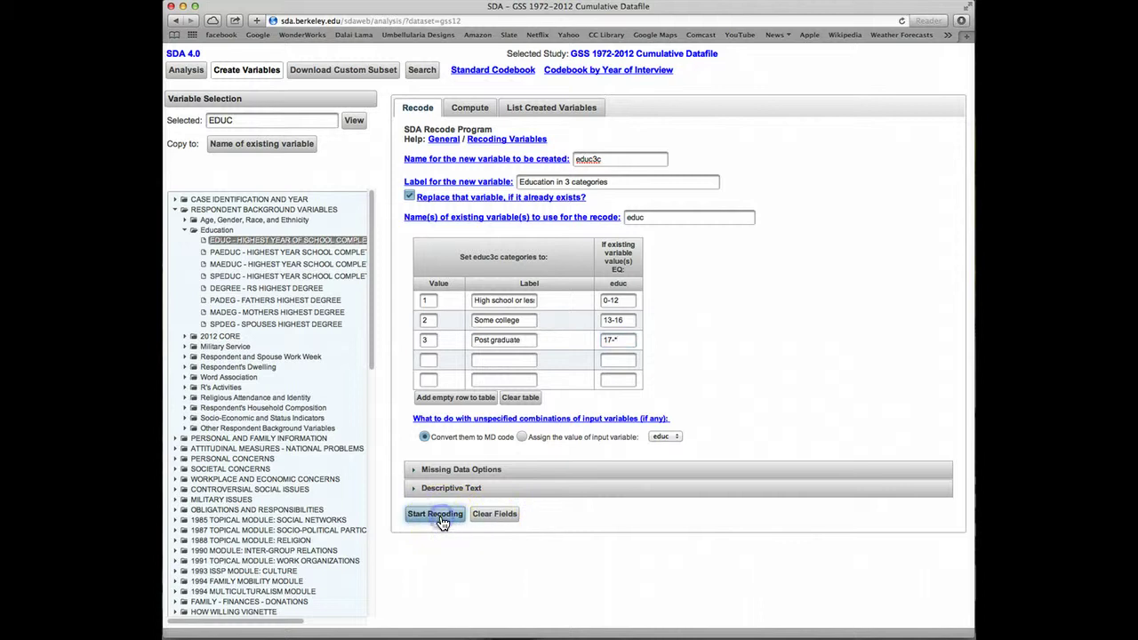
click(544, 267)
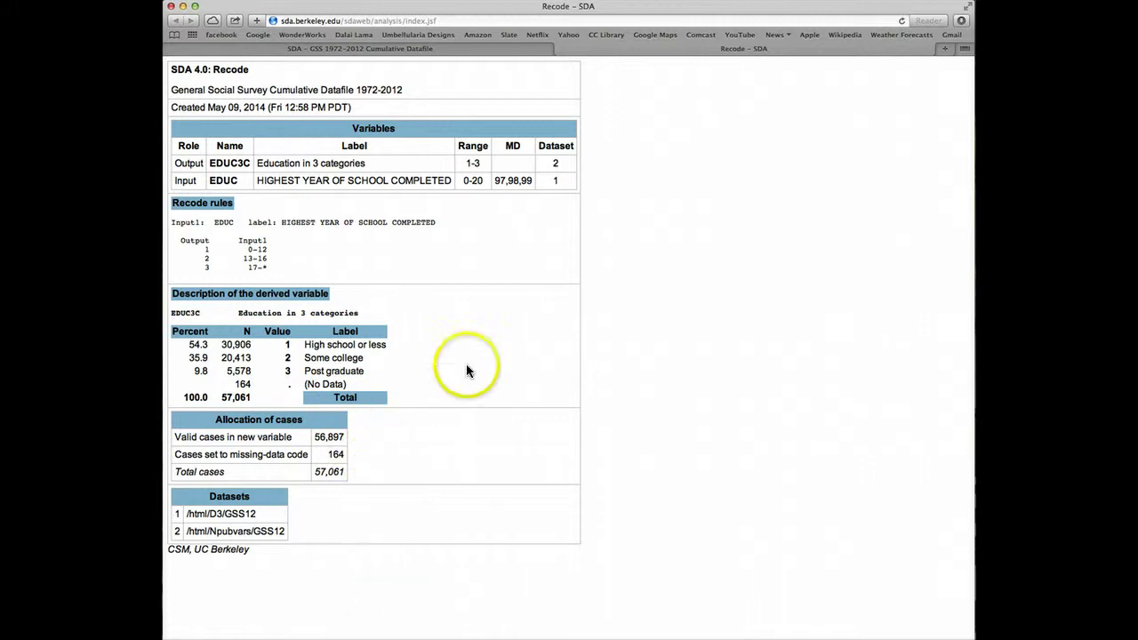
click(563, 48)
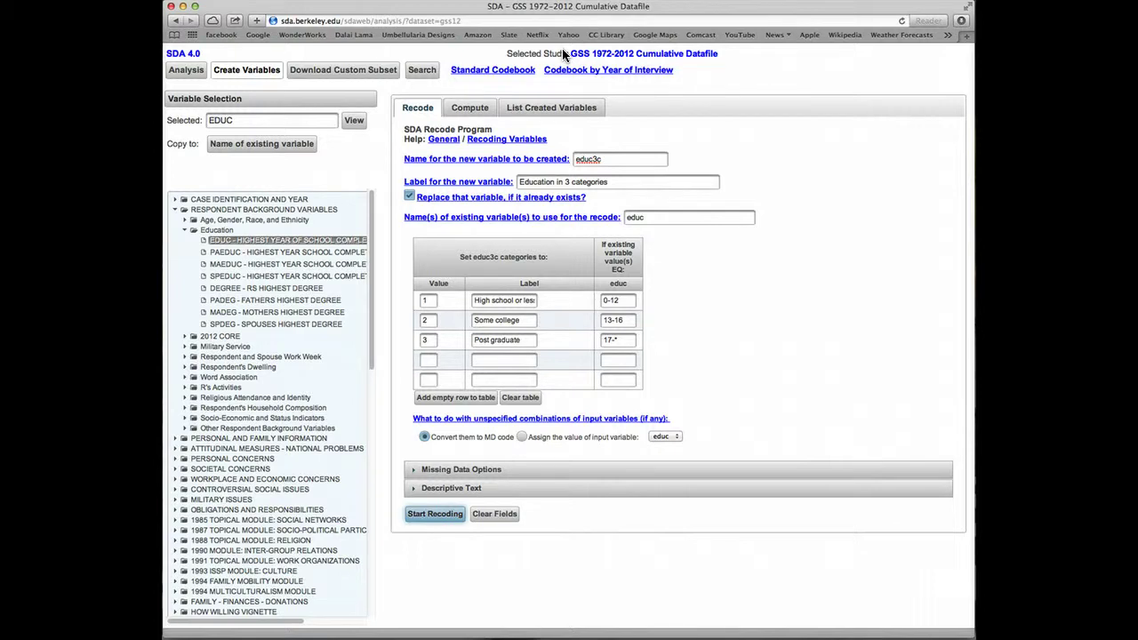
click(561, 48)
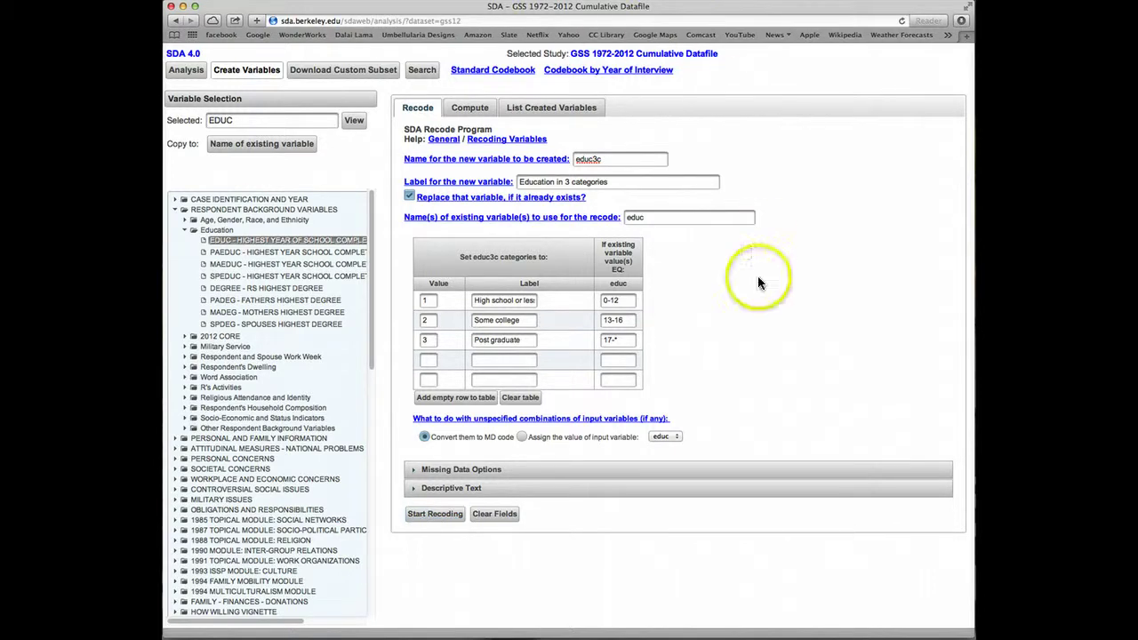
- Clear the form and set up a new variable sexage labelled "Sex by age", replacing any existing one
click(493, 516)
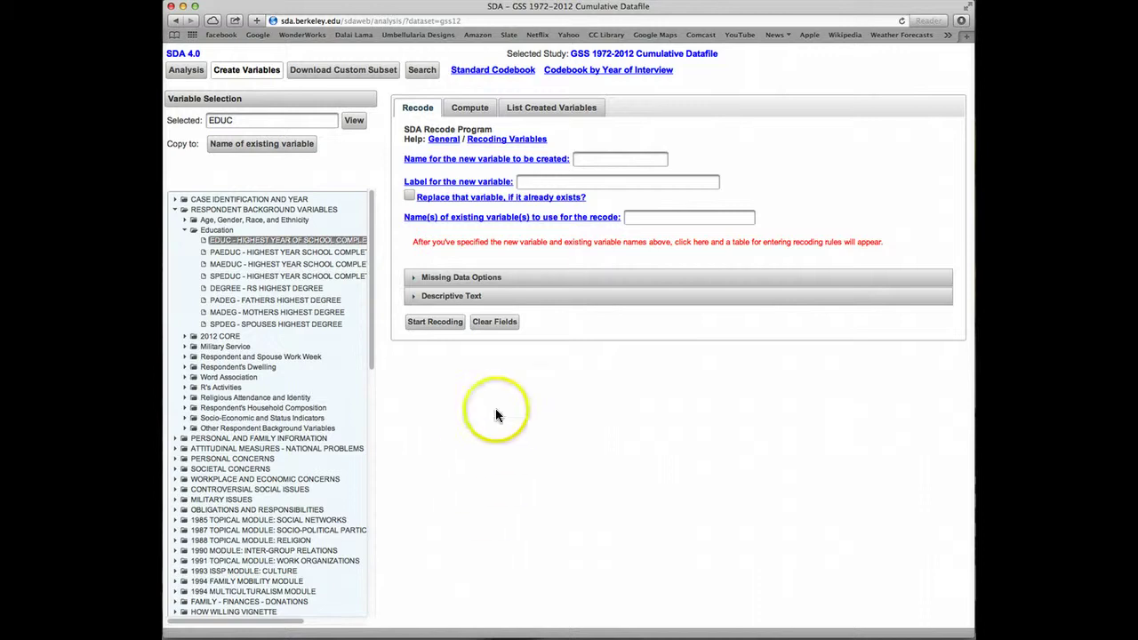
click(638, 158)
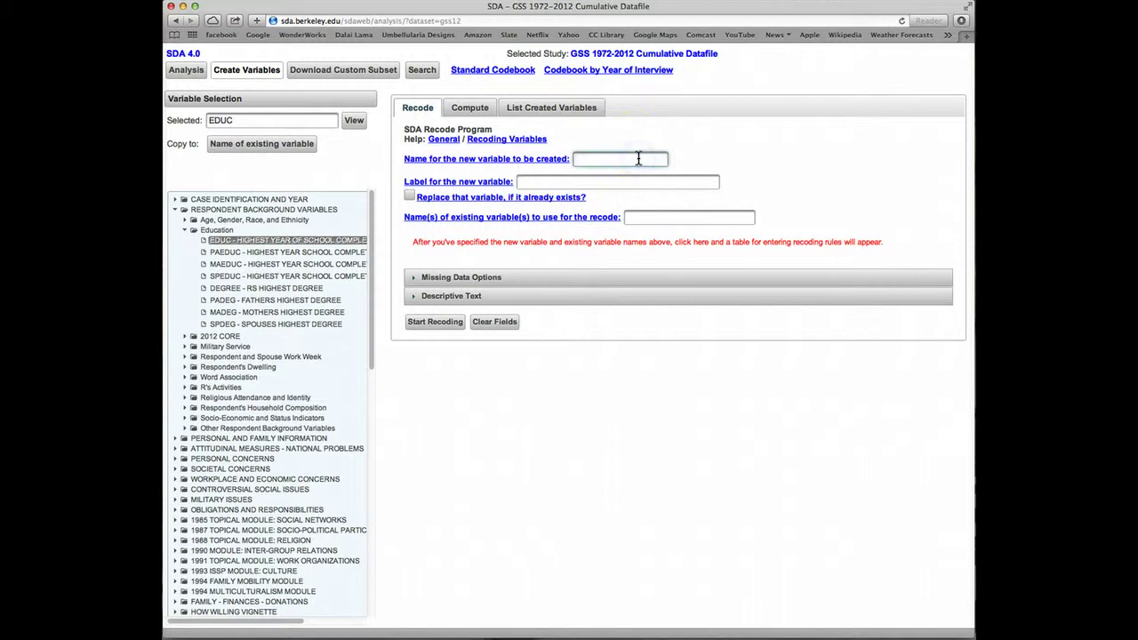
text(sexage)
click(600, 180)
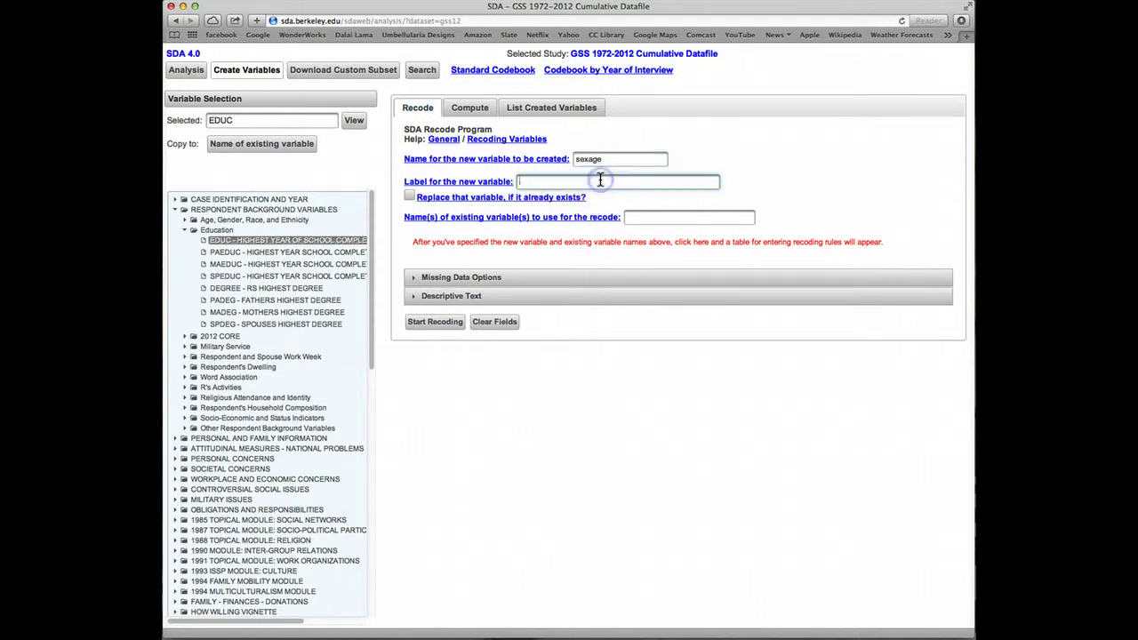
text(Sex by age)
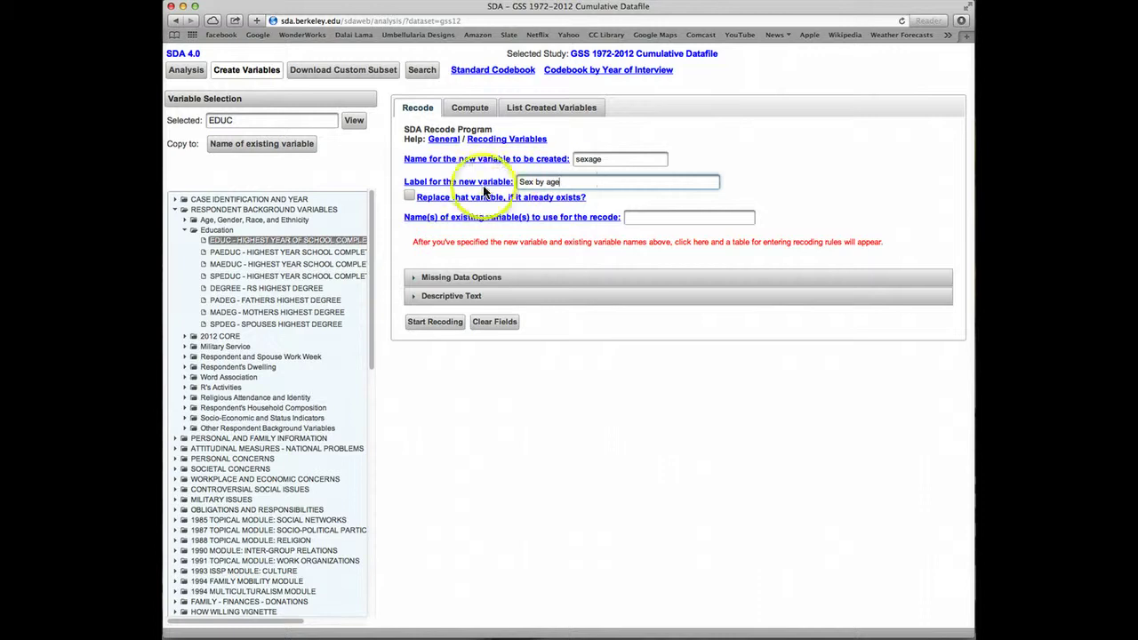
click(409, 197)
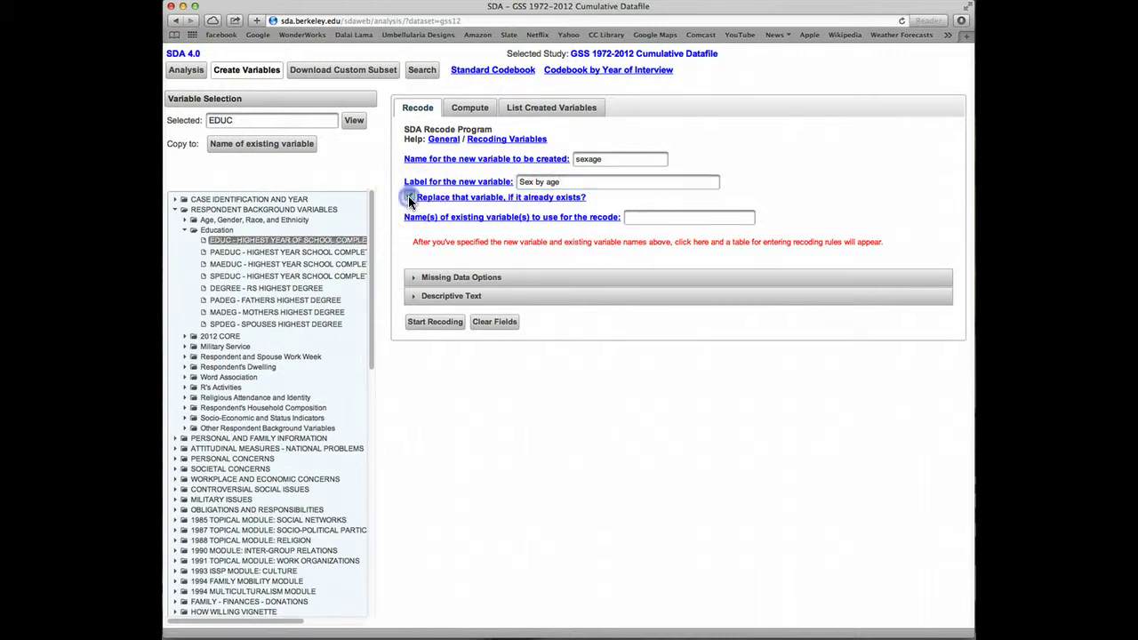
- Specify sex and age as the existing variables for the recode and bring up the recoding rules table
click(670, 217)
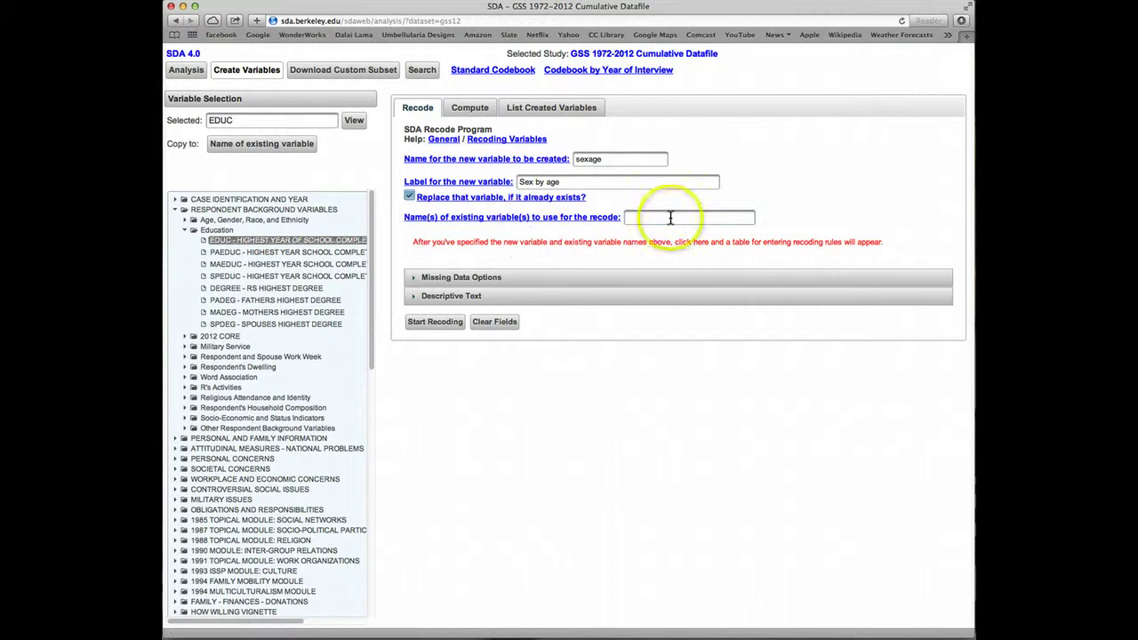
click(670, 218)
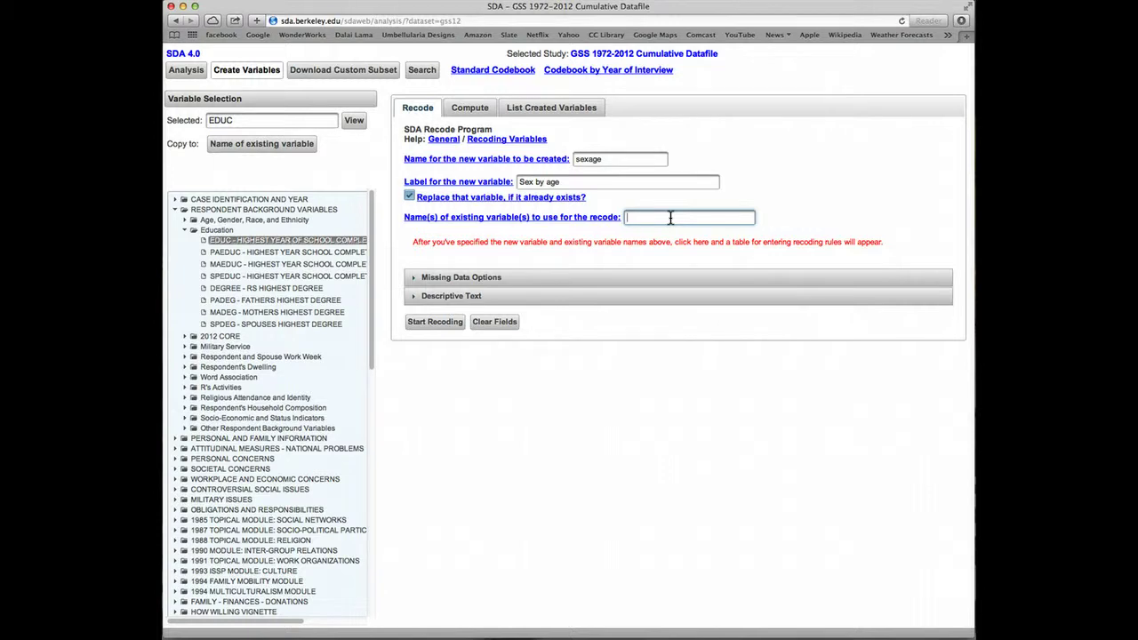
text(sex age)
click(816, 242)
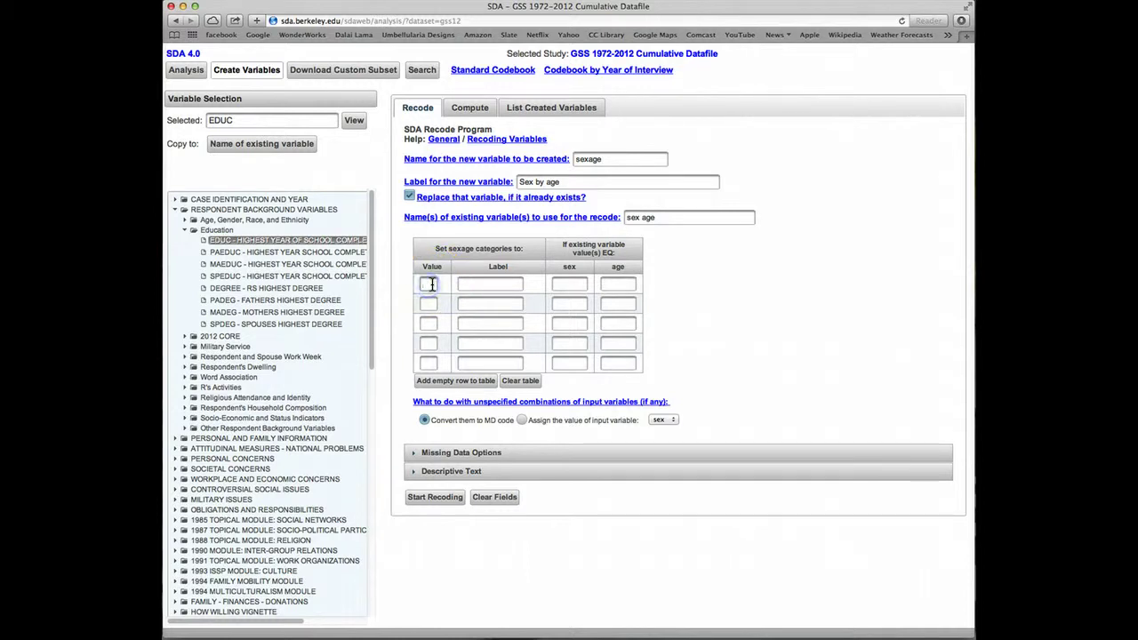
- Define category 1 as "Male < 40" for sex value 1 and age values 18-39
text(1)
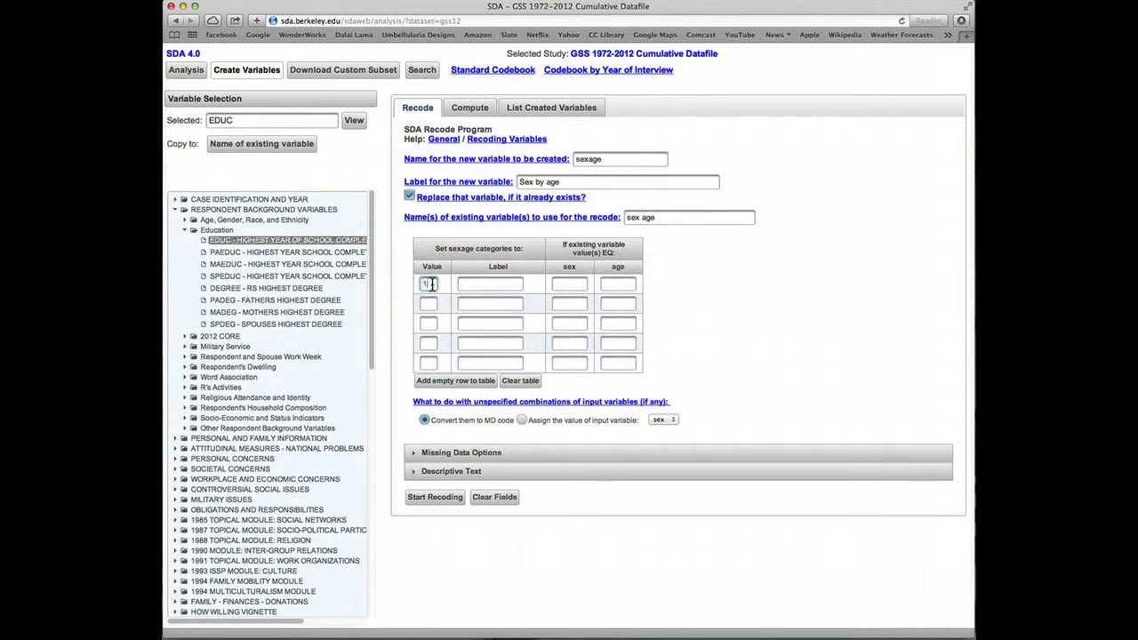
click(483, 285)
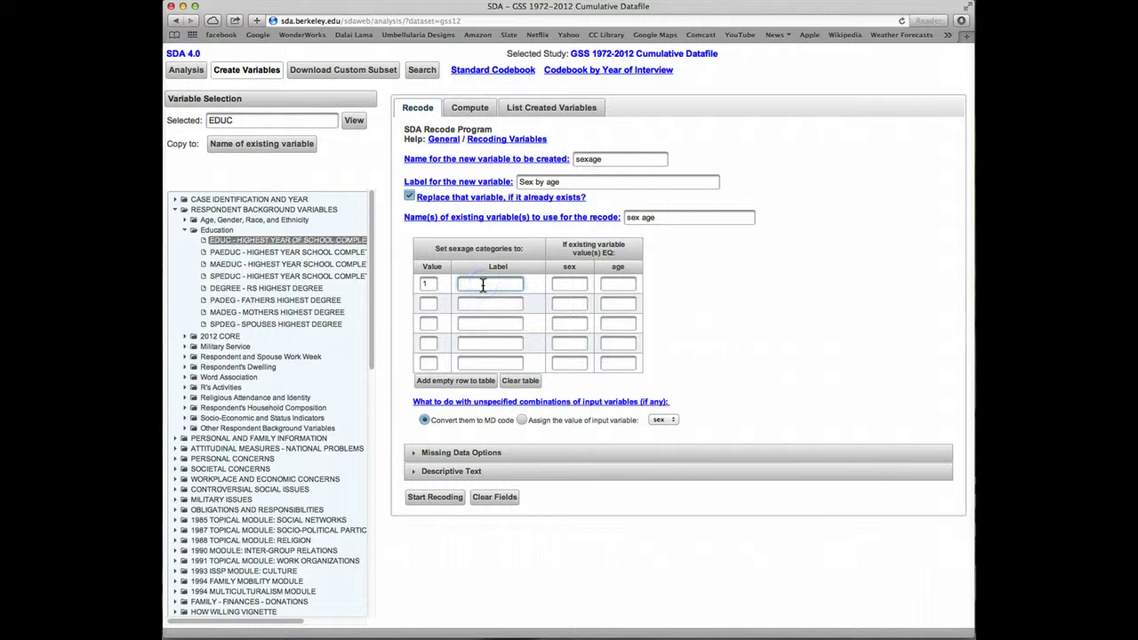
text(Male <40)
click(589, 281)
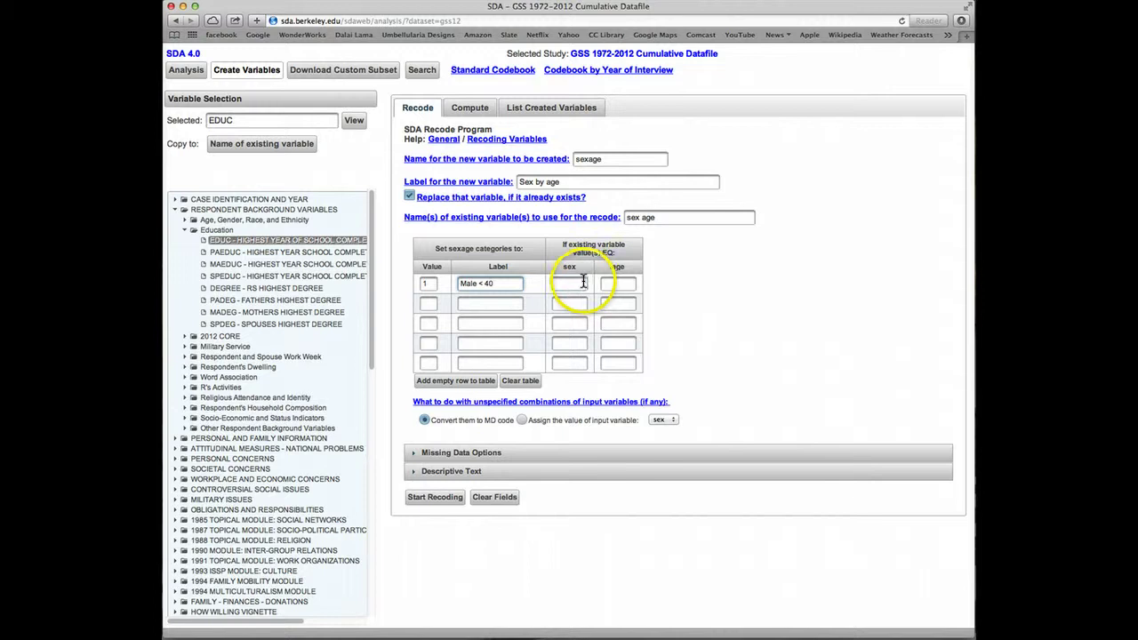
click(579, 285)
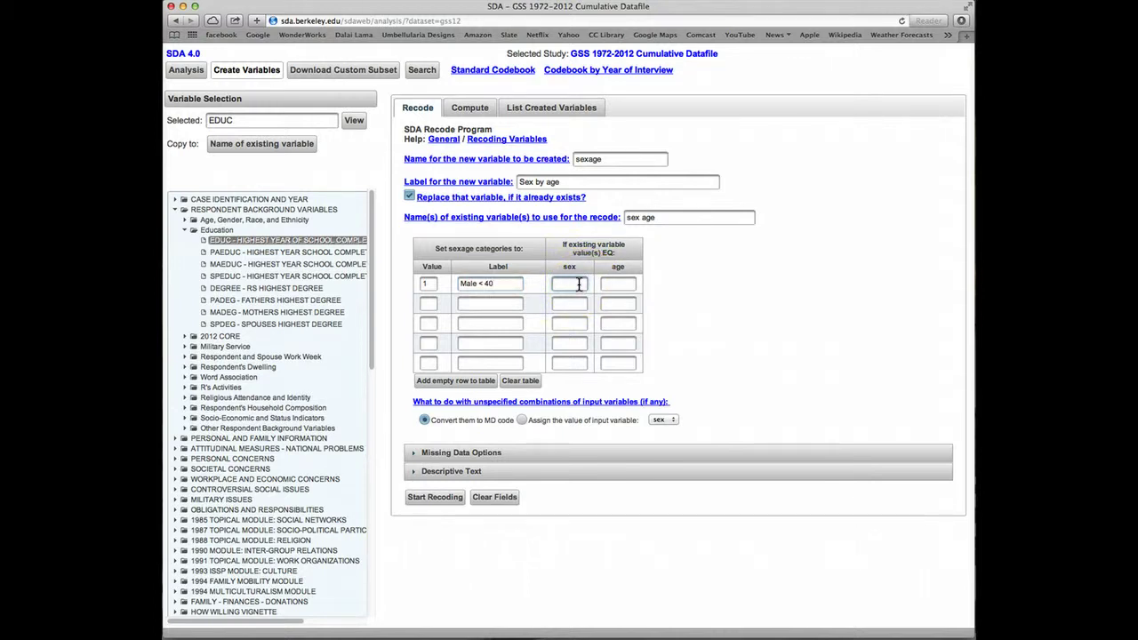
text(1)
click(622, 284)
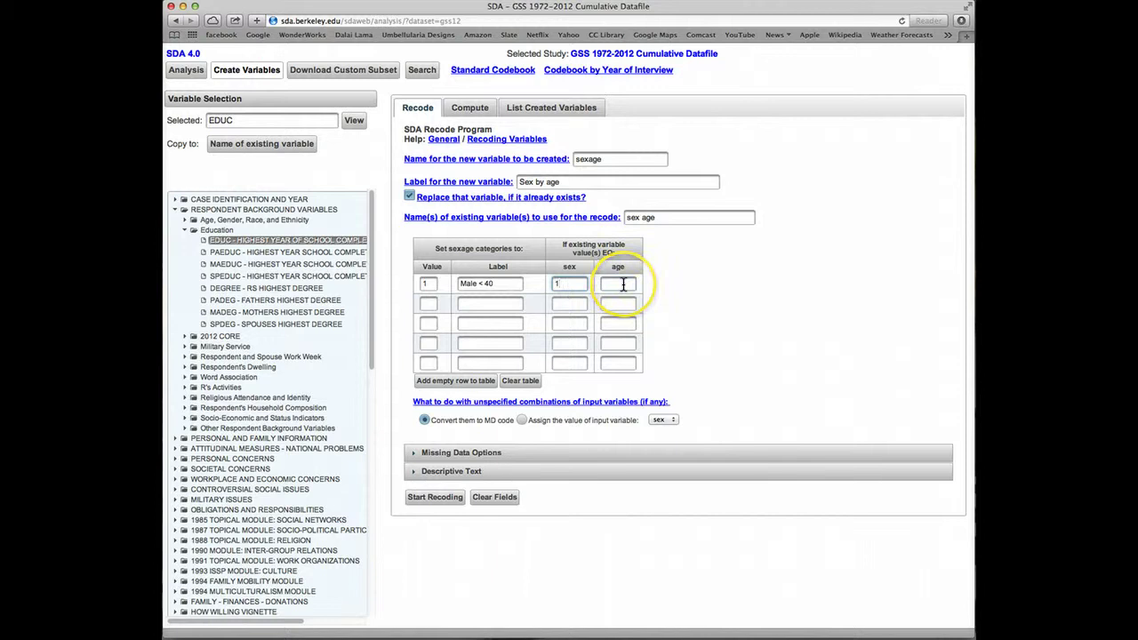
text(18)
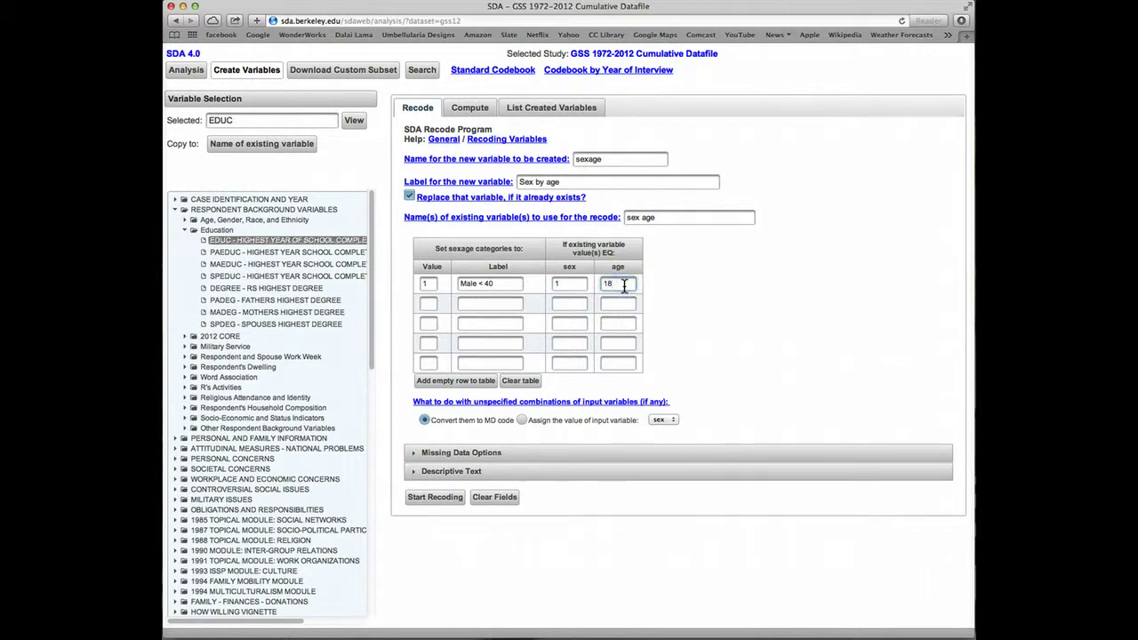
text(-39)
- Define category 2 as "Male >= 40" for sex value 1 and age values 40-*
click(430, 304)
text(2)
click(469, 304)
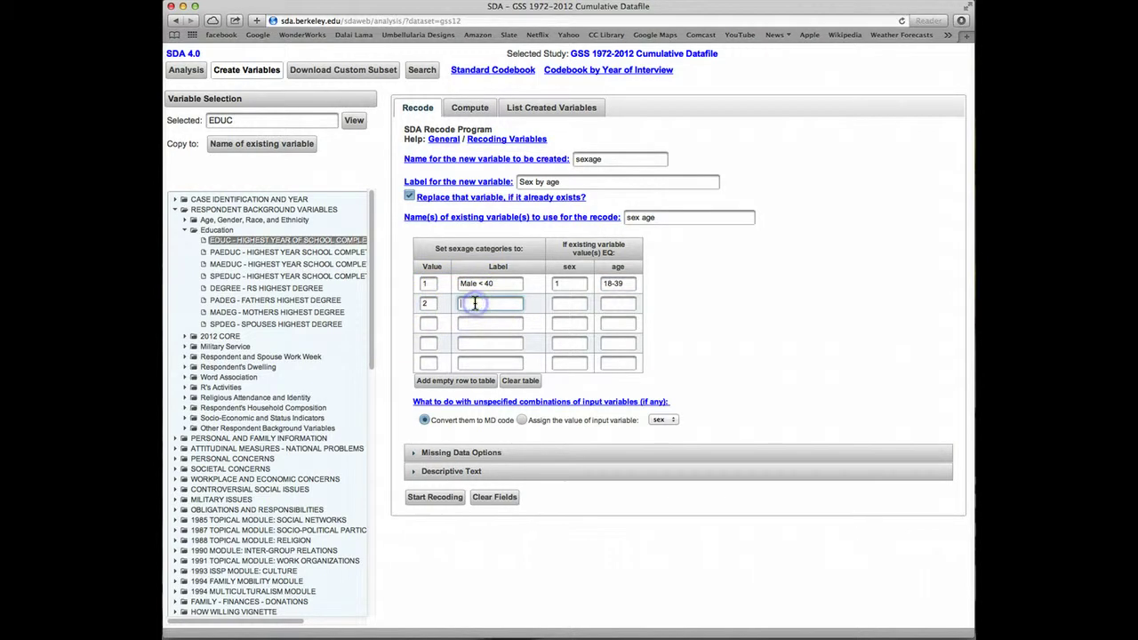
text(Male >= 40)
click(567, 304)
text(1)
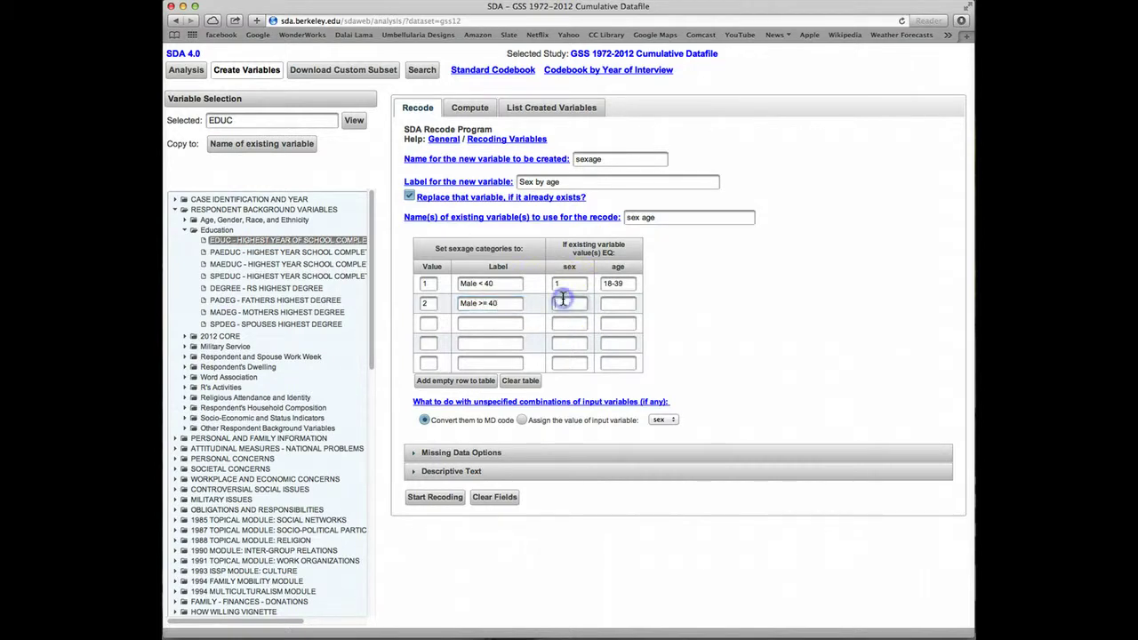
click(594, 306)
click(607, 303)
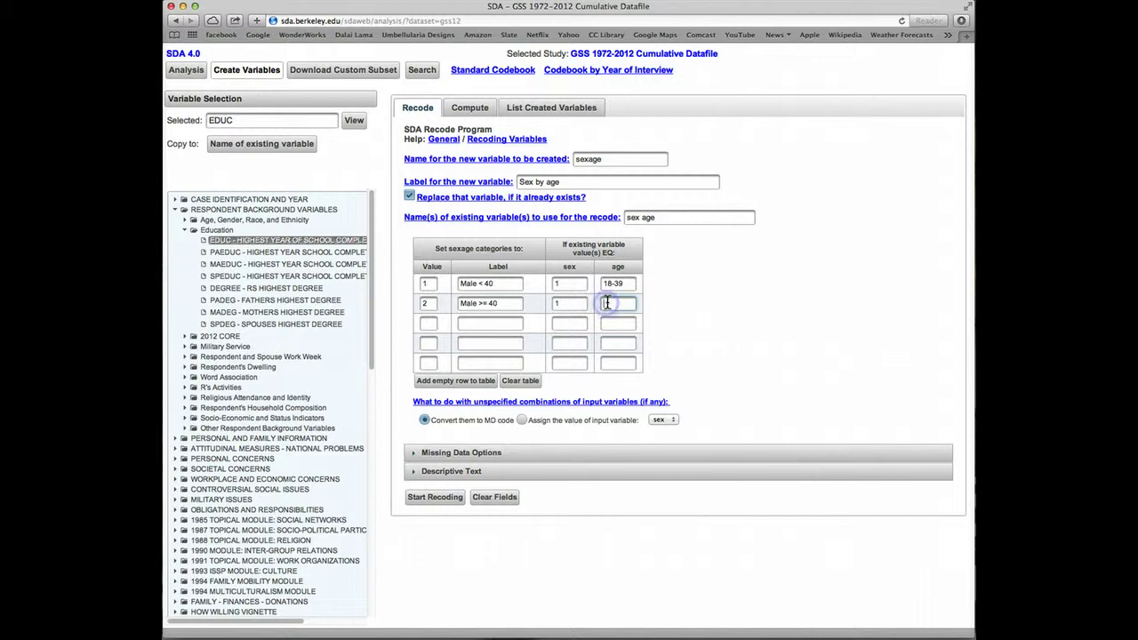
text(40-*)
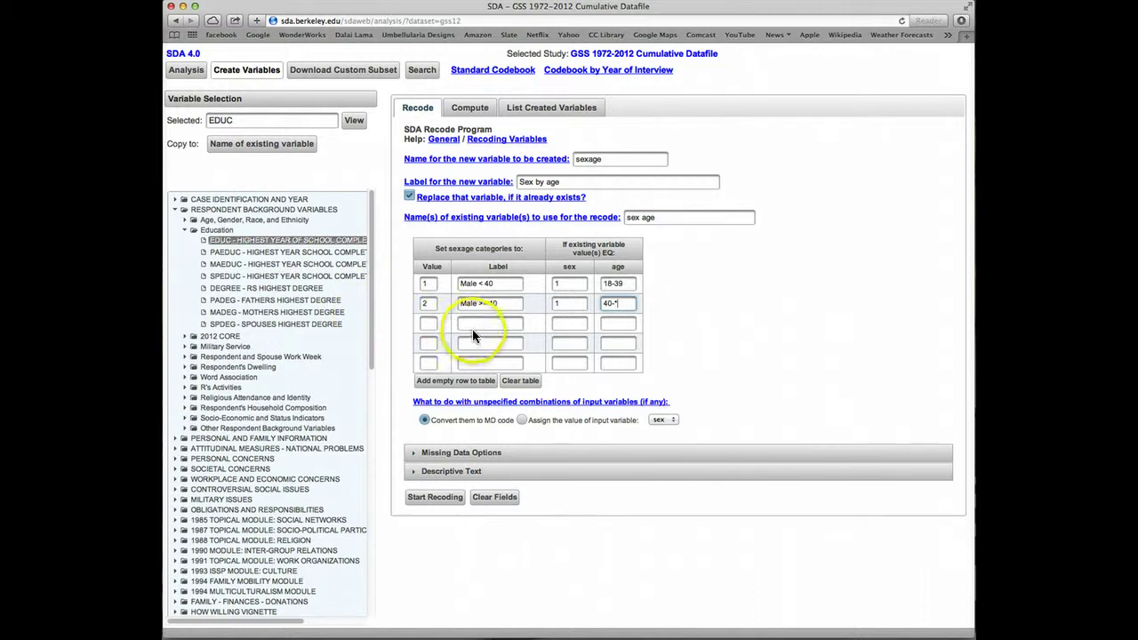
- Define category 3 as "Female < 40" for sex value 2 and age values 18-39
click(429, 324)
text(3)
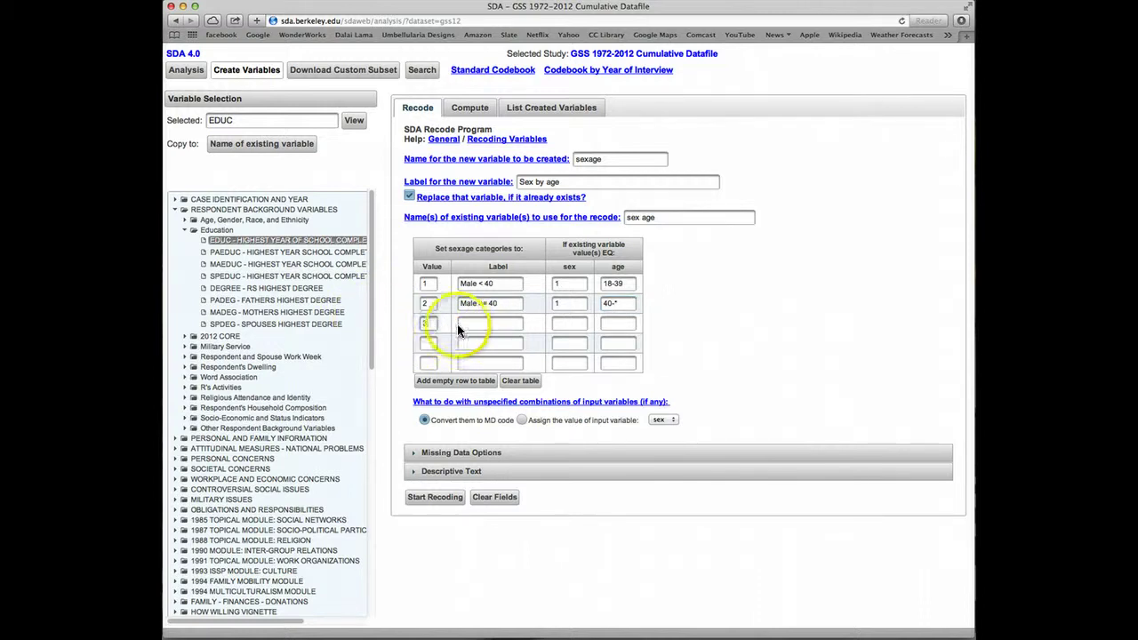
click(470, 324)
text(Fe)
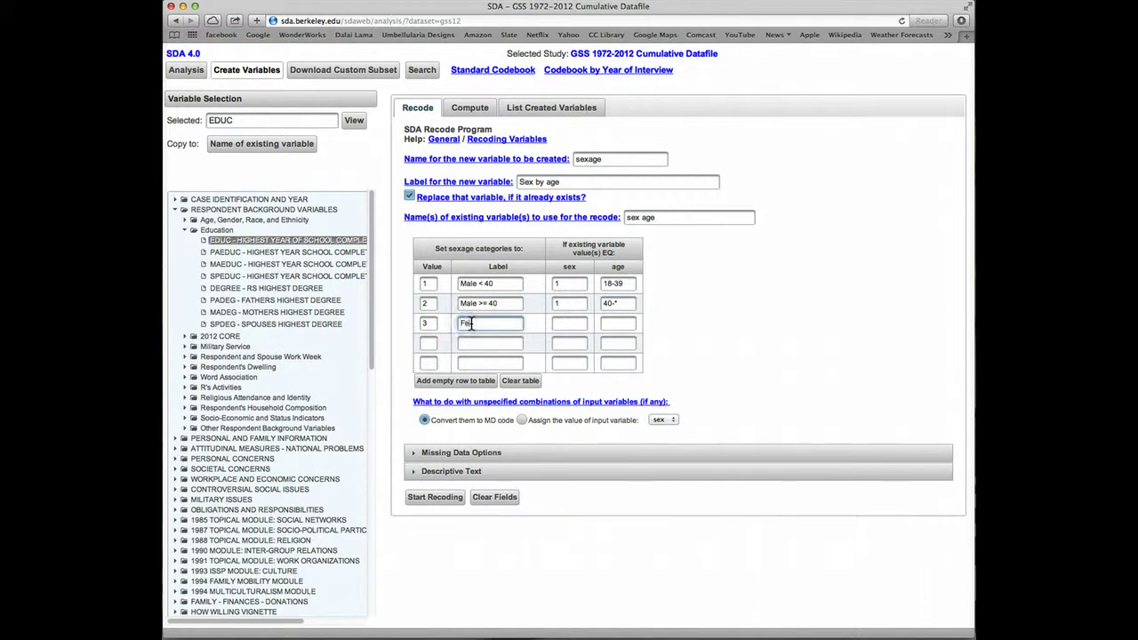
text(male < 40)
click(513, 324)
click(567, 325)
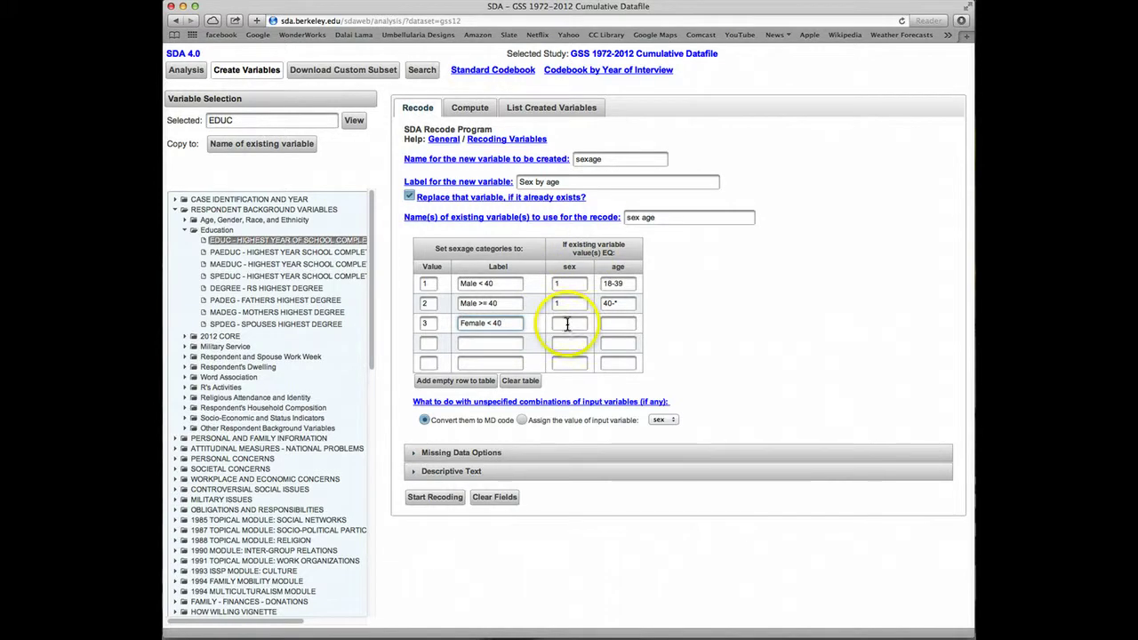
text(2)
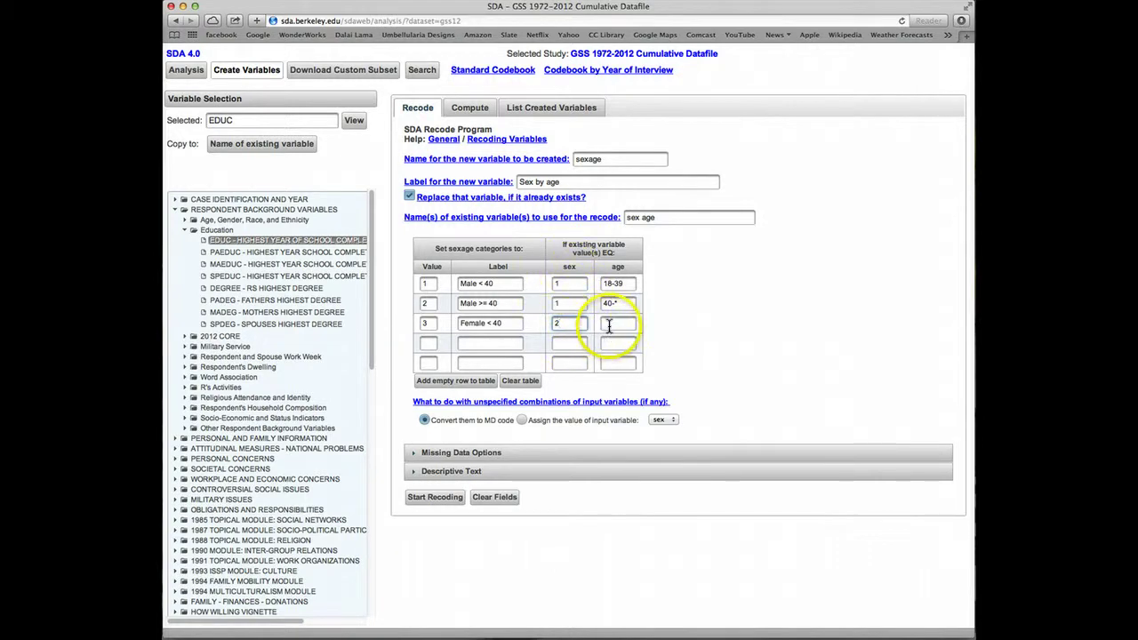
click(611, 324)
text(18)
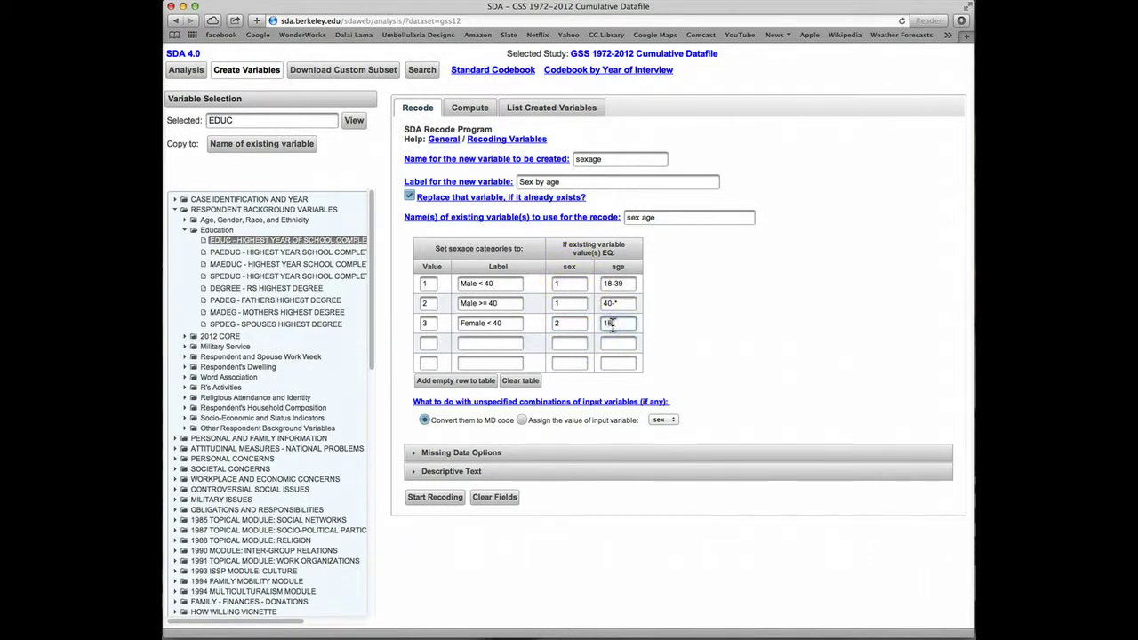
text(-39)
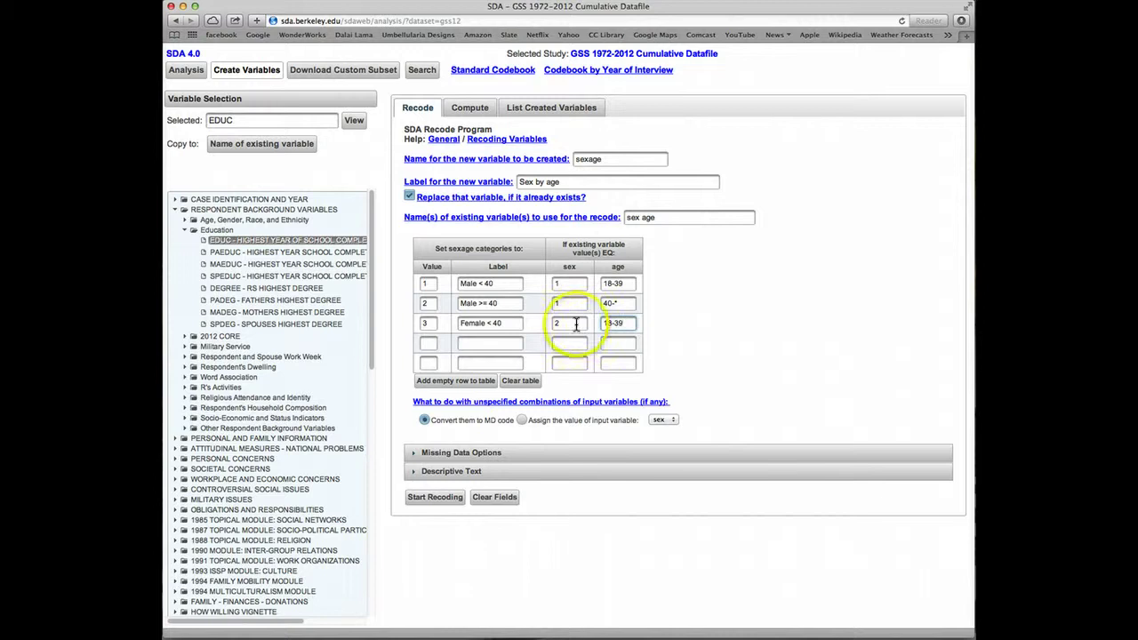
- Define category 4 as "Female >= 40" for sex value 2 and age values 40-*
click(427, 343)
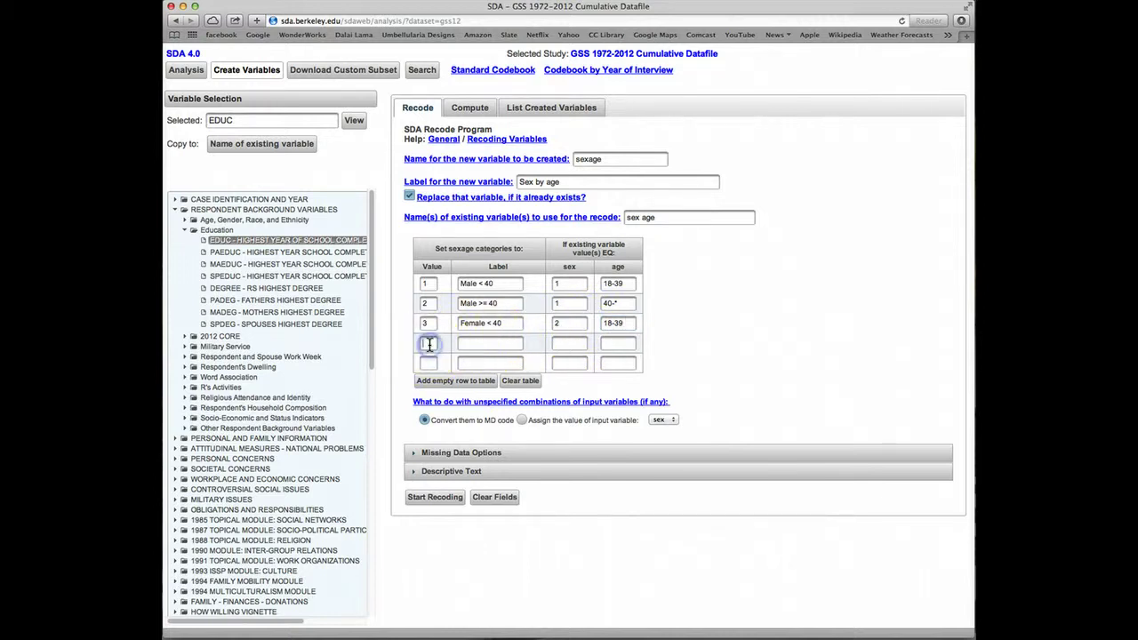
text(4)
click(468, 344)
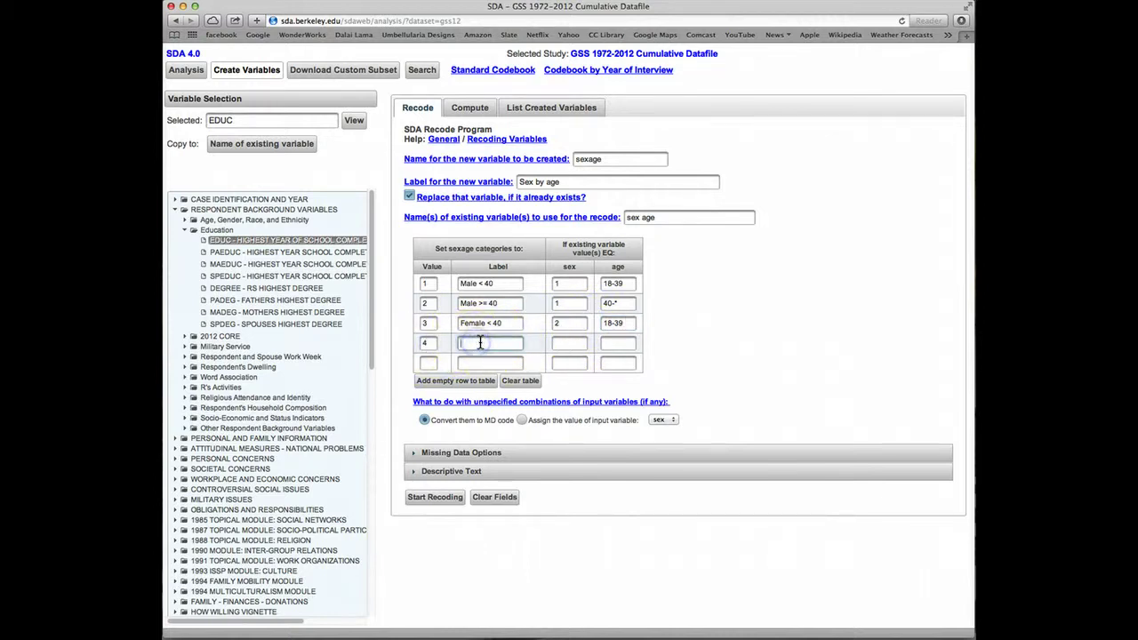
text(Female >= 40)
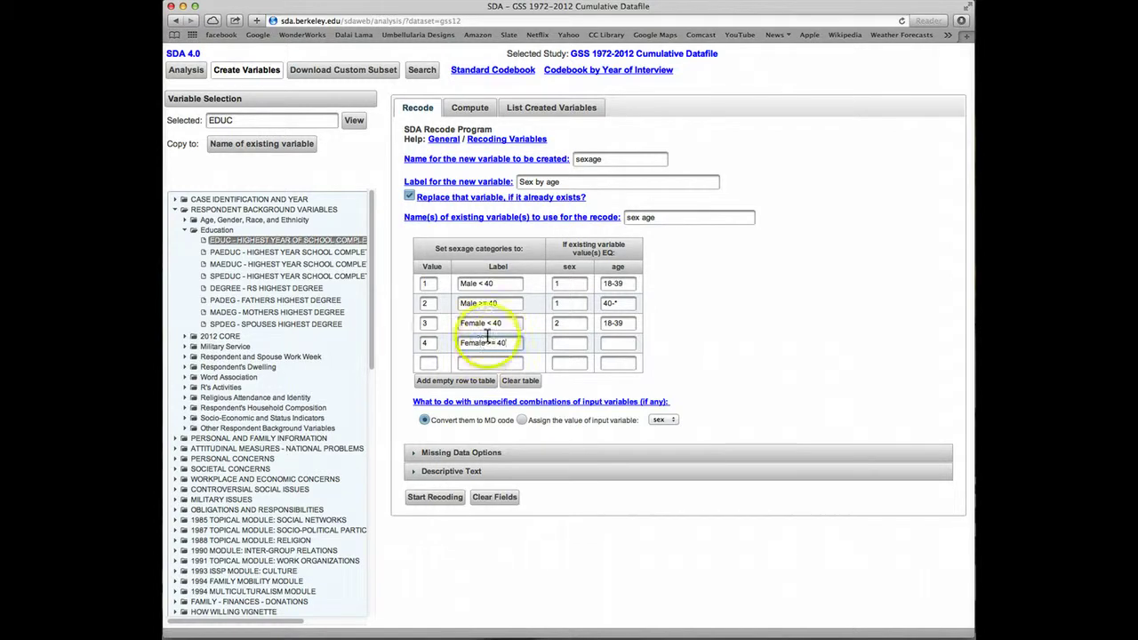
click(563, 343)
text(2)
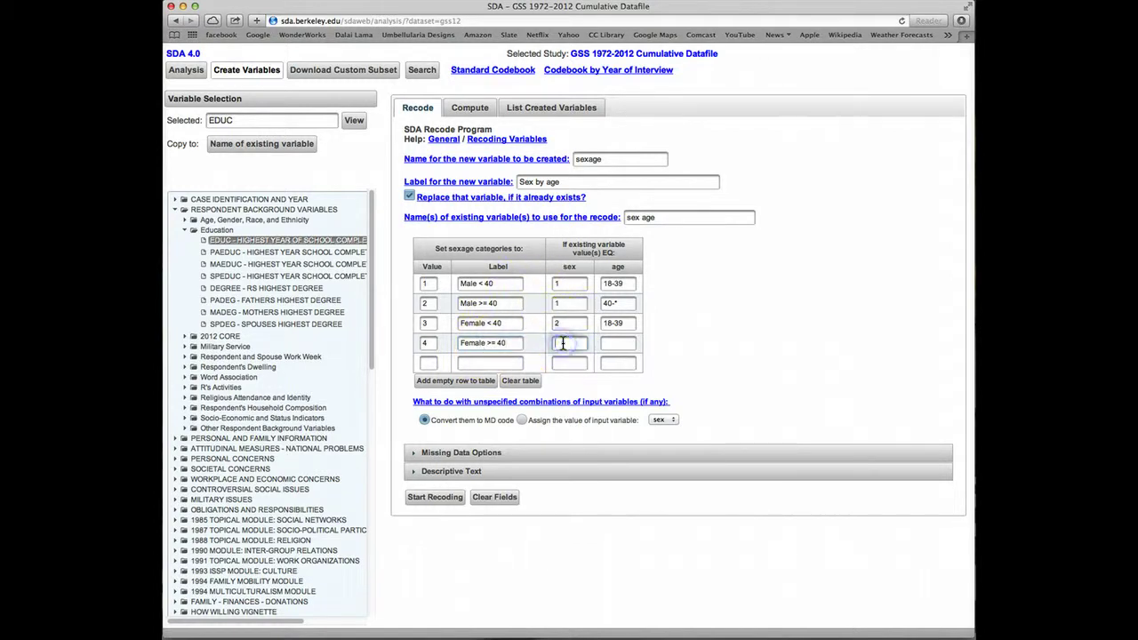
click(629, 344)
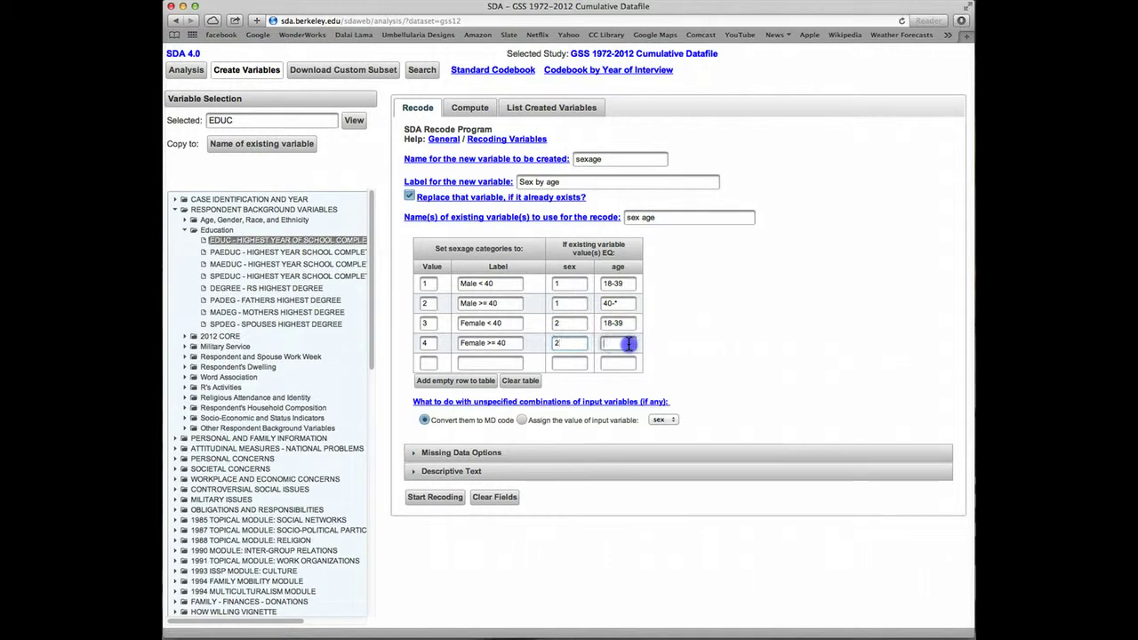
text(40-*)
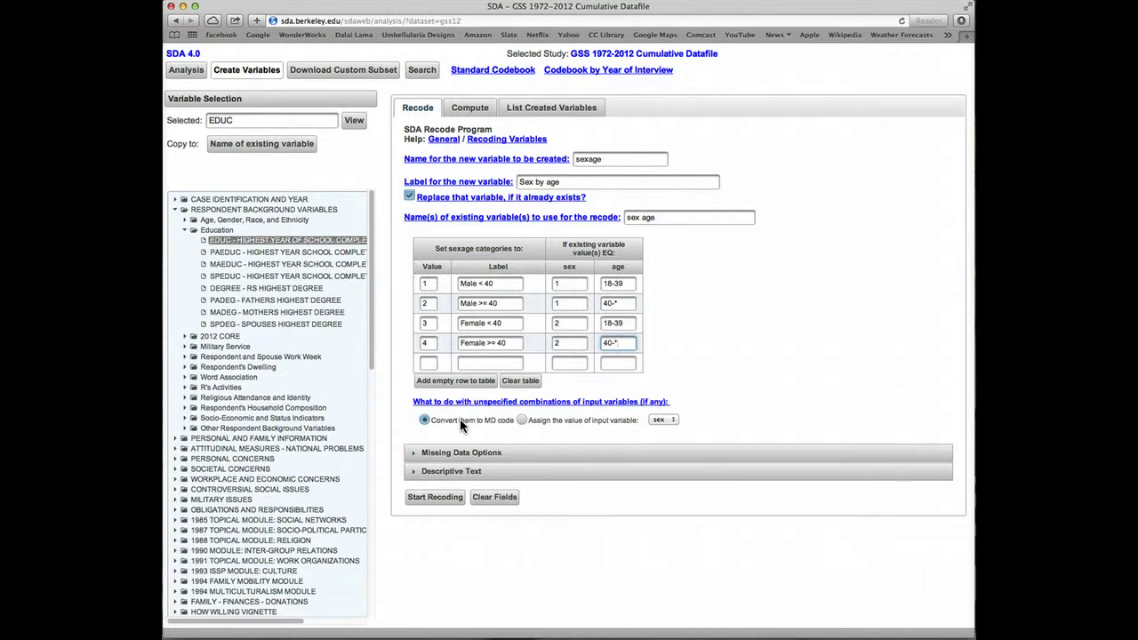
- Run the sexage recode, review the output page and return to the recode form
click(449, 502)
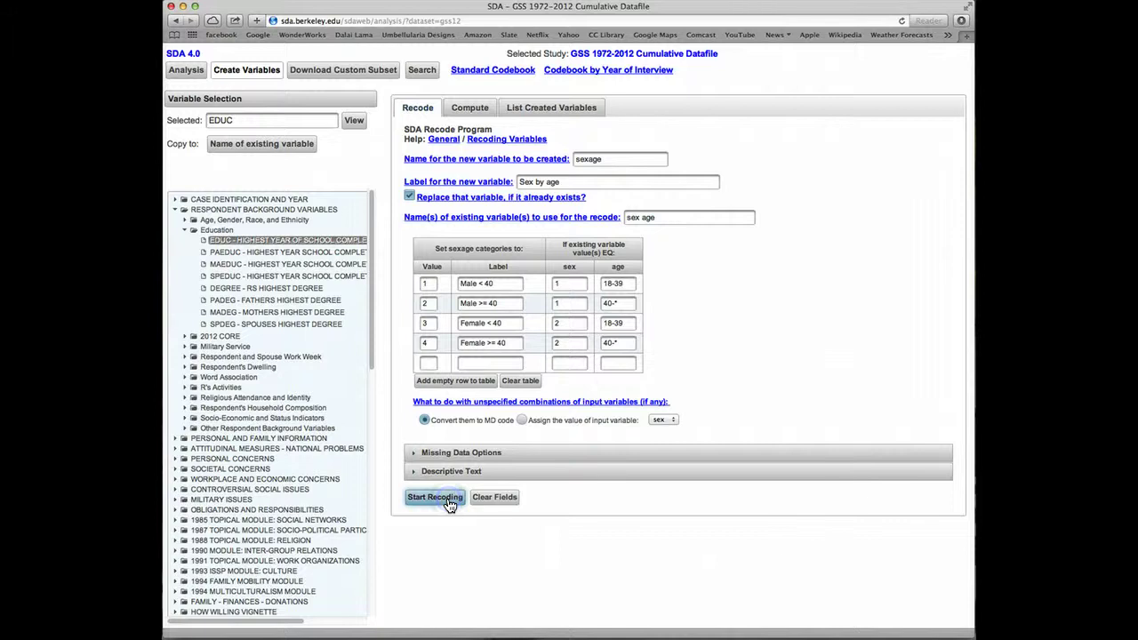
click(594, 184)
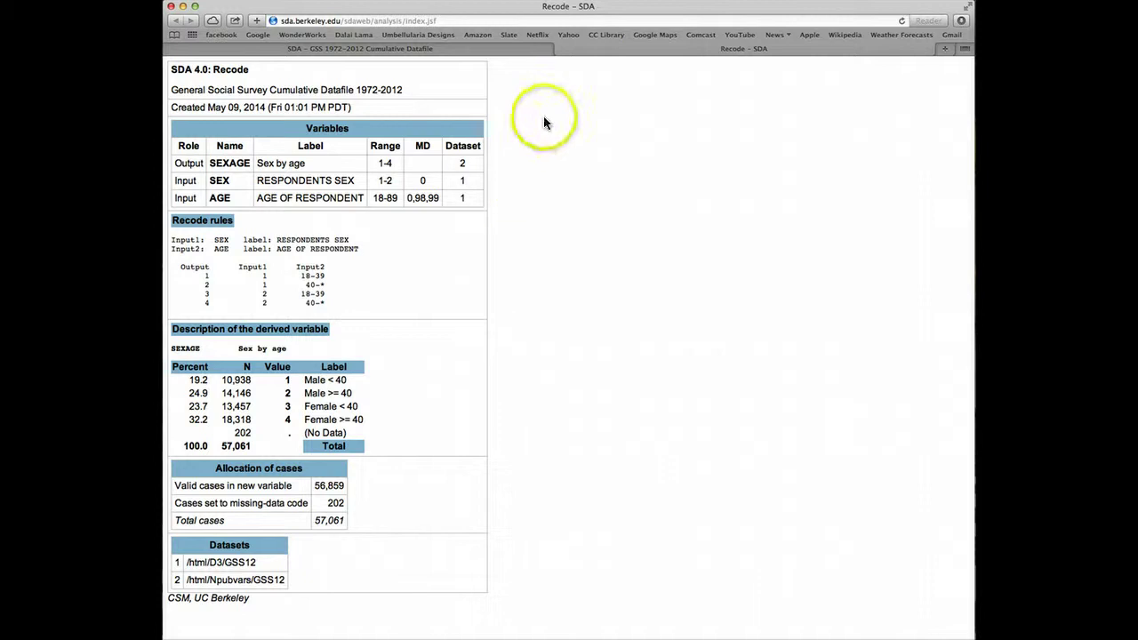
click(561, 52)
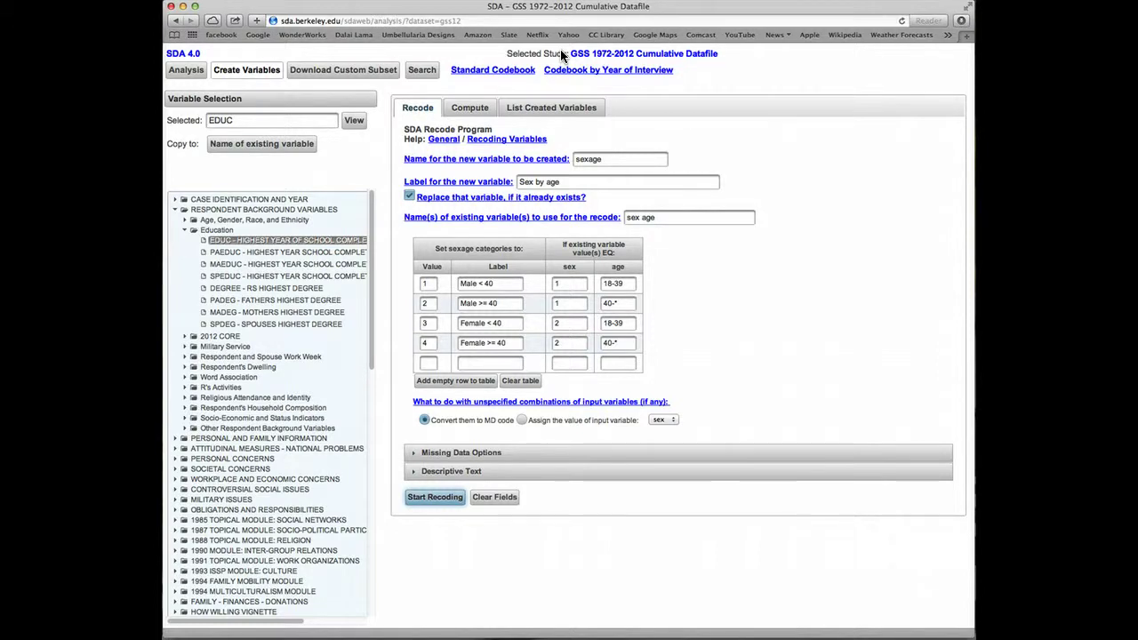
- Open the list of created variables
click(564, 110)
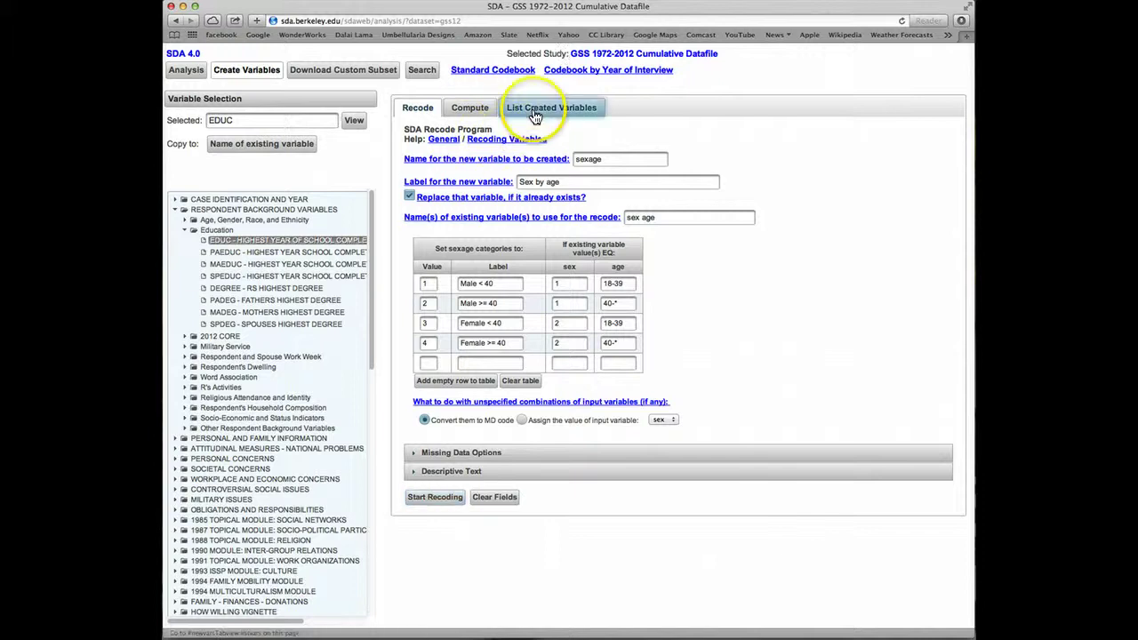